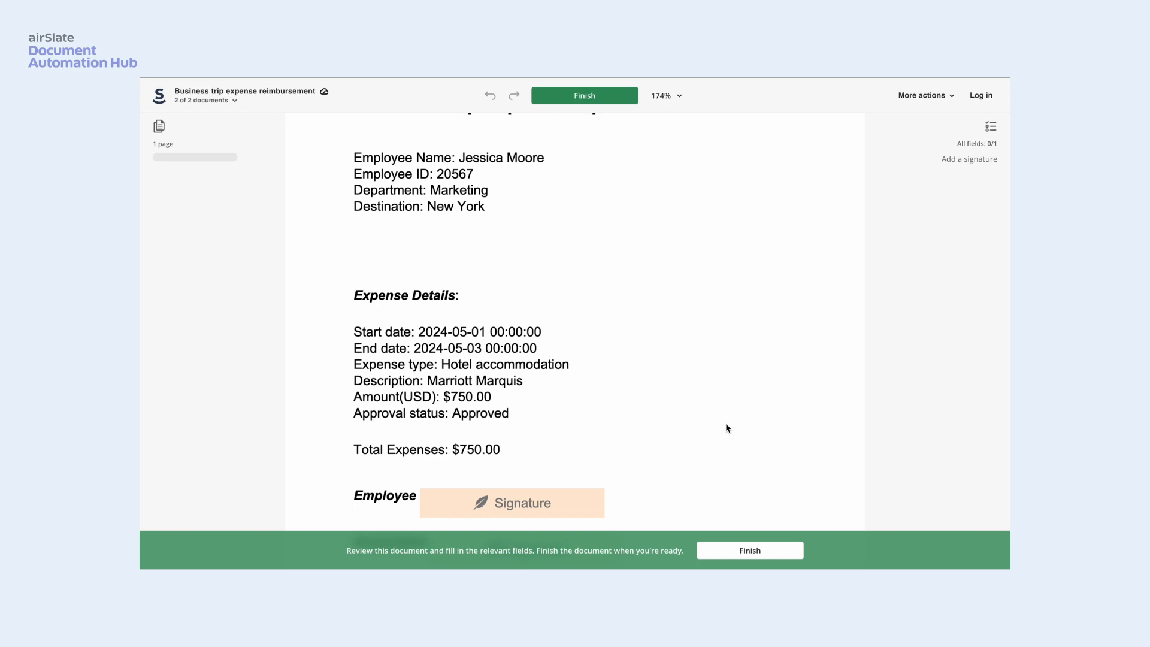
- Sign the Employee signature field in the business trip expense report and finish the document
scroll(727, 427, down, 3)
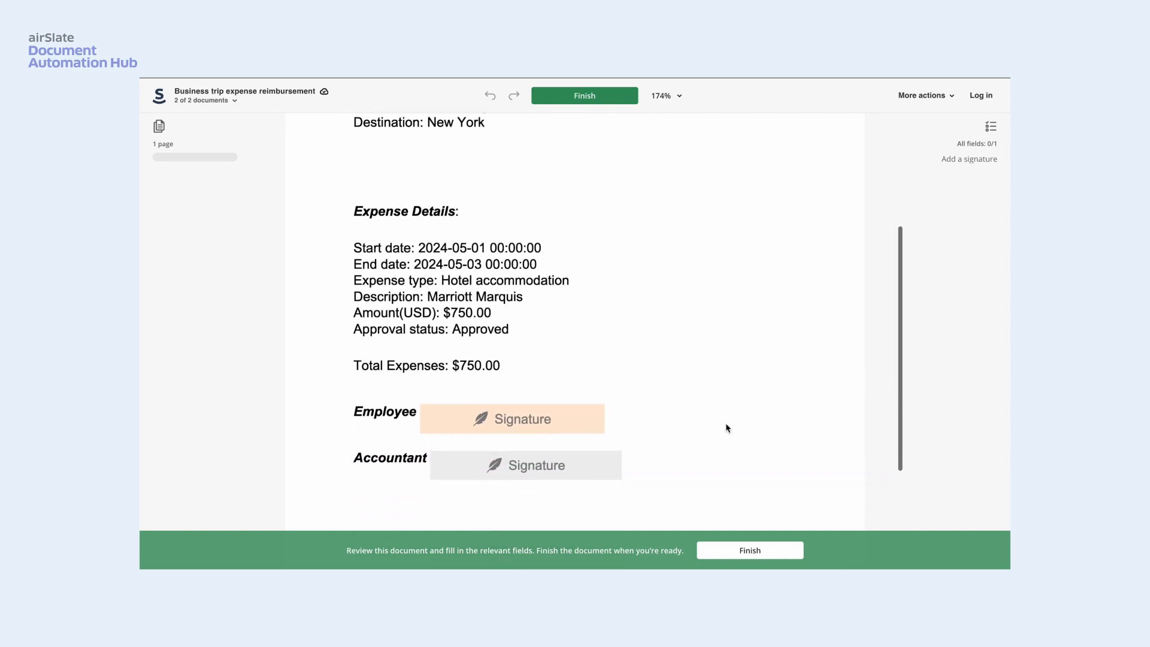
click(545, 411)
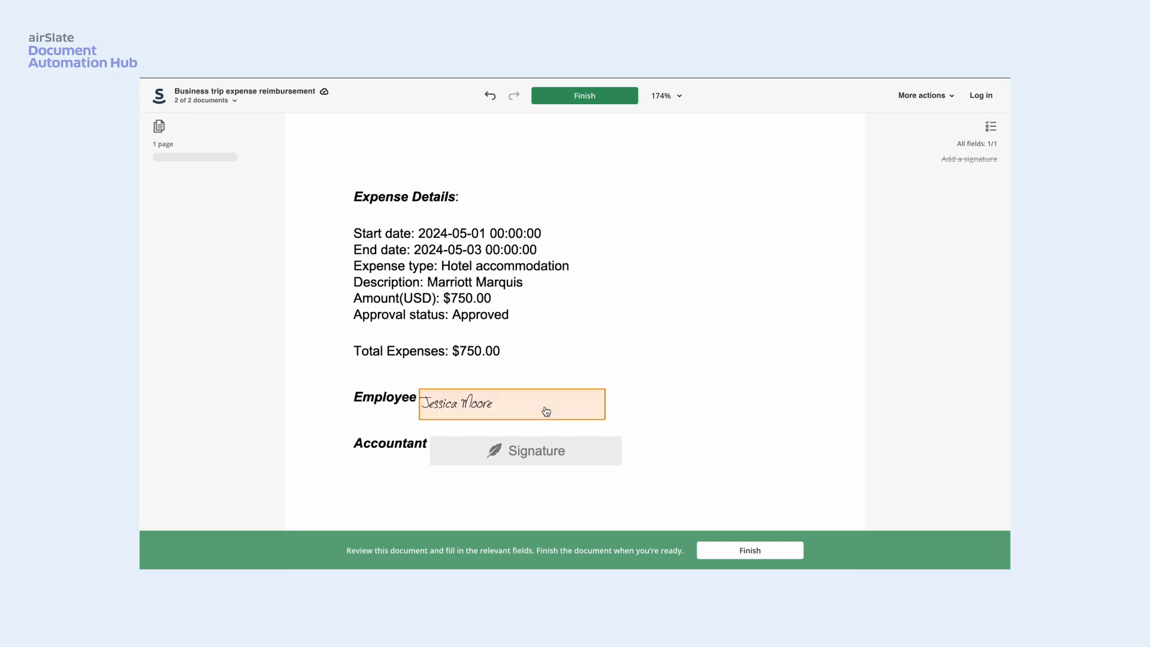
click(769, 555)
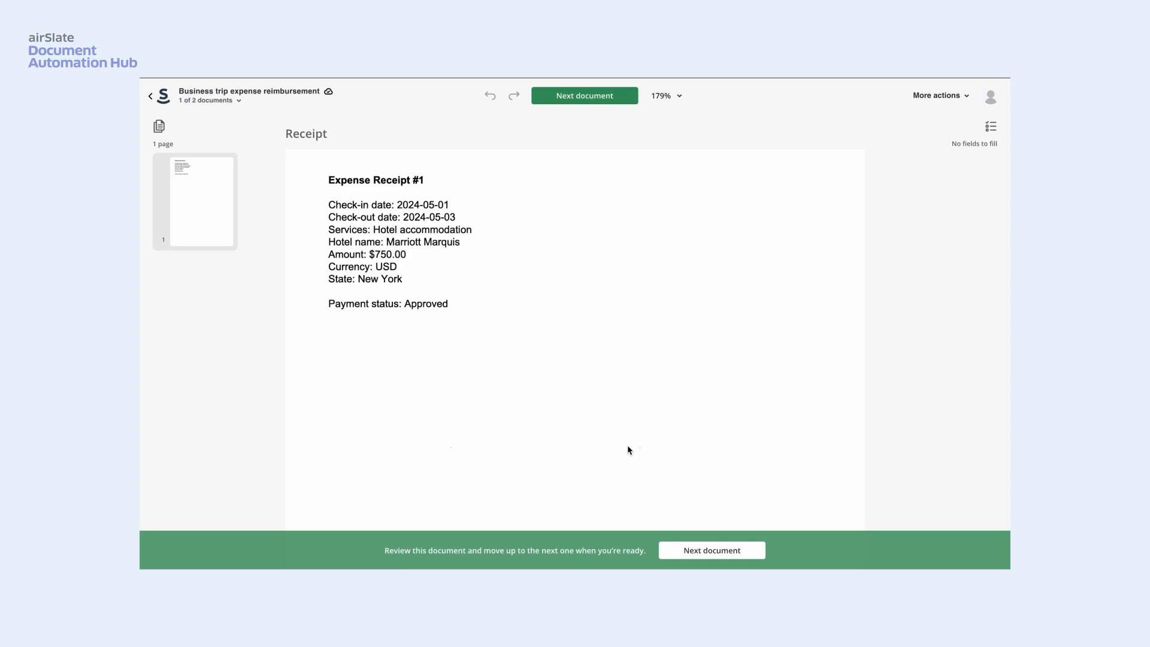
- Advance from the receipt to the business trip expense report and sign its Accountant signature field
click(740, 553)
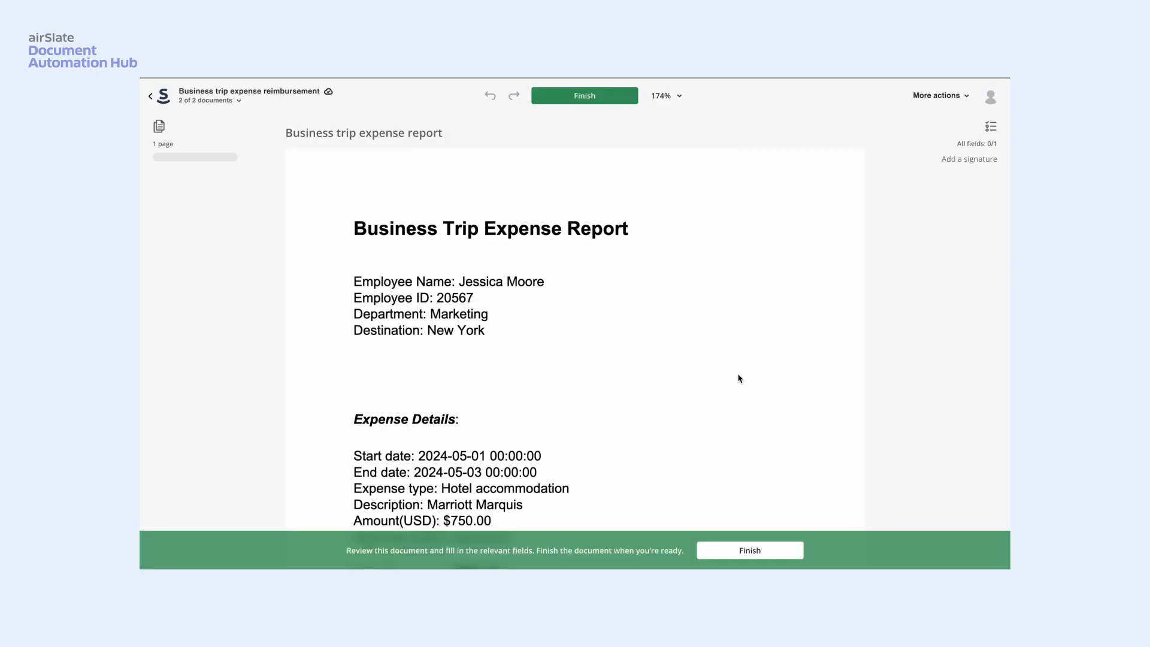
scroll(740, 378, down, 3)
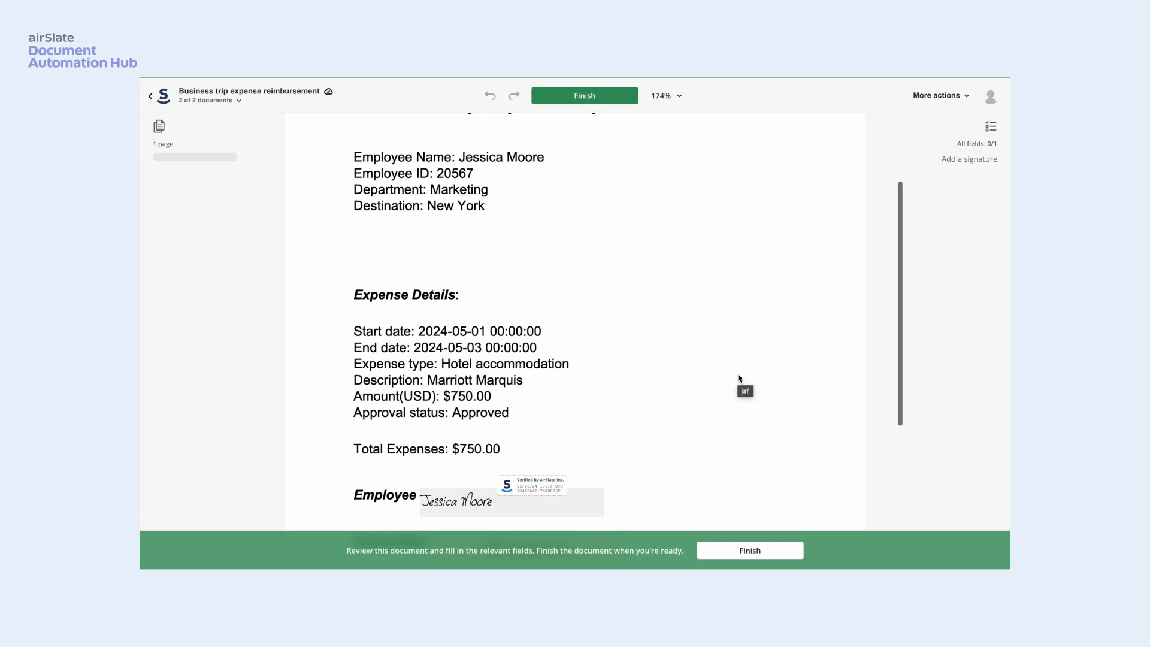
scroll(740, 379, down, 1)
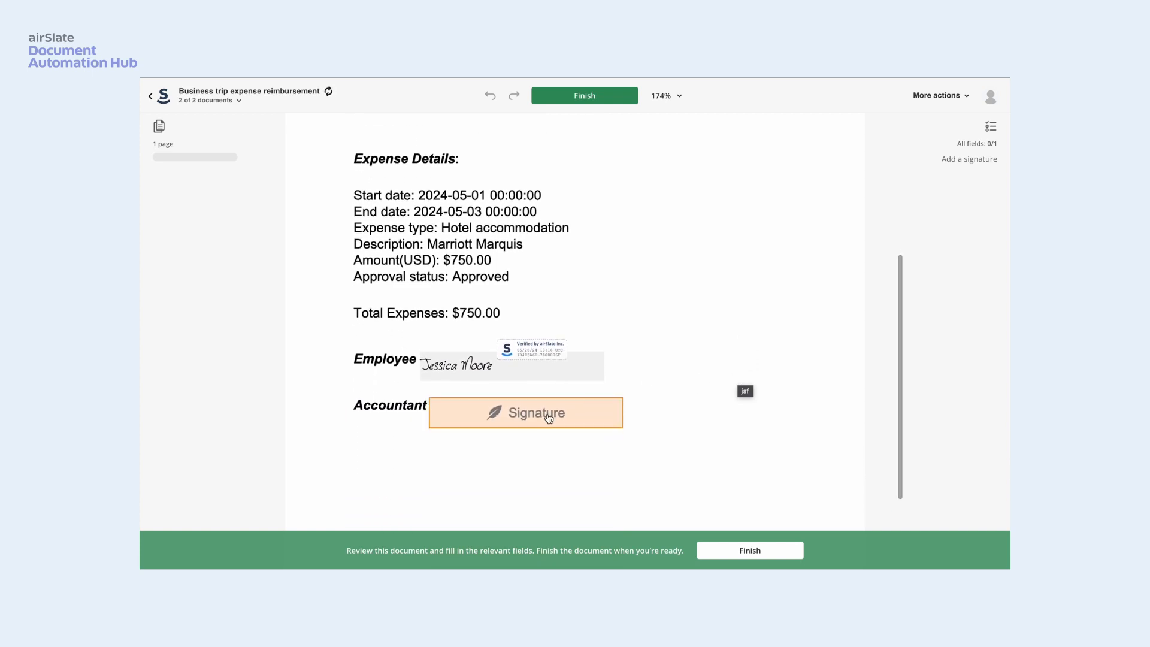
click(555, 422)
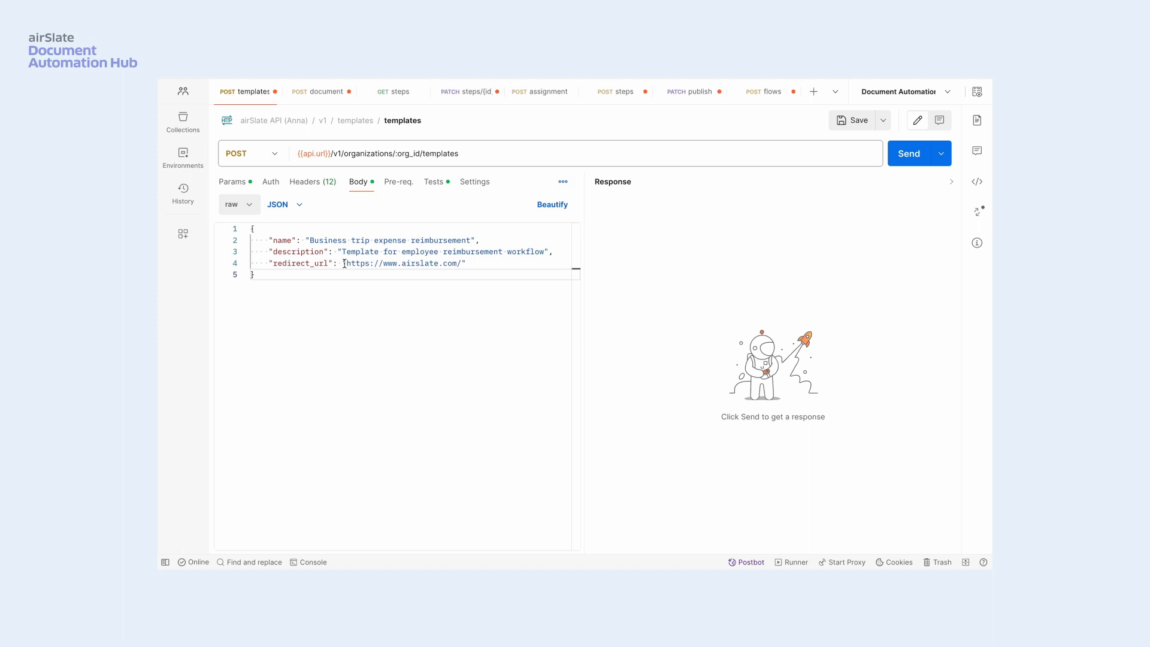
- In Postman, send the requests that create the Business trip expense reimbursement template and add Business trip expense report.docx to it as DOC_GENERATION
click(909, 161)
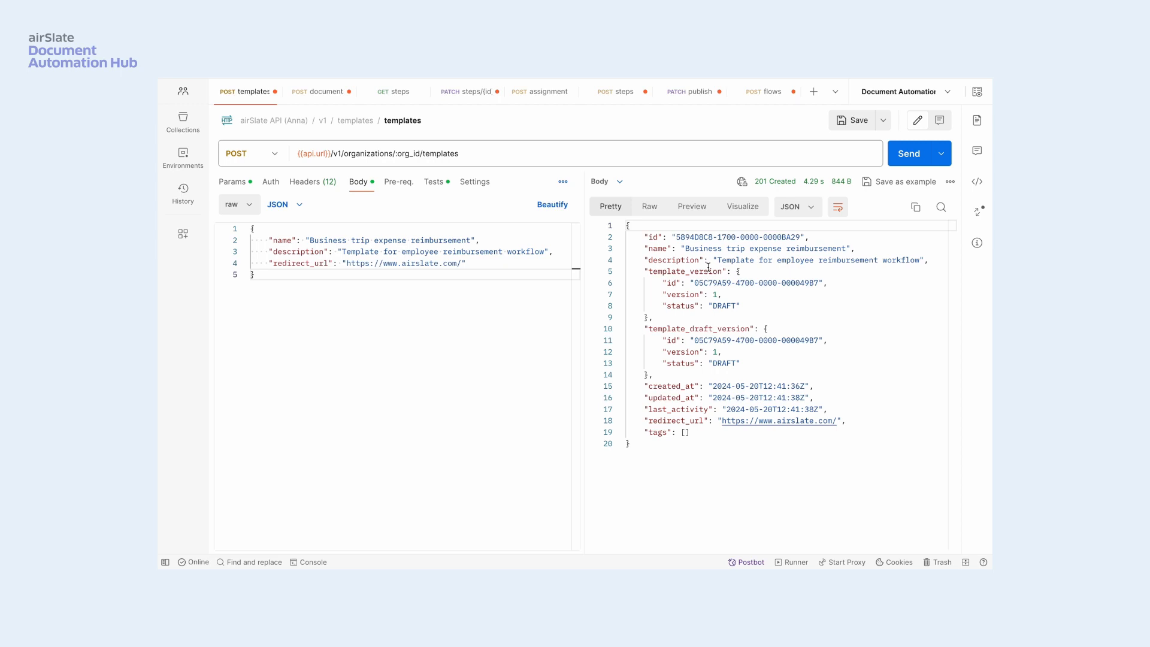
click(314, 93)
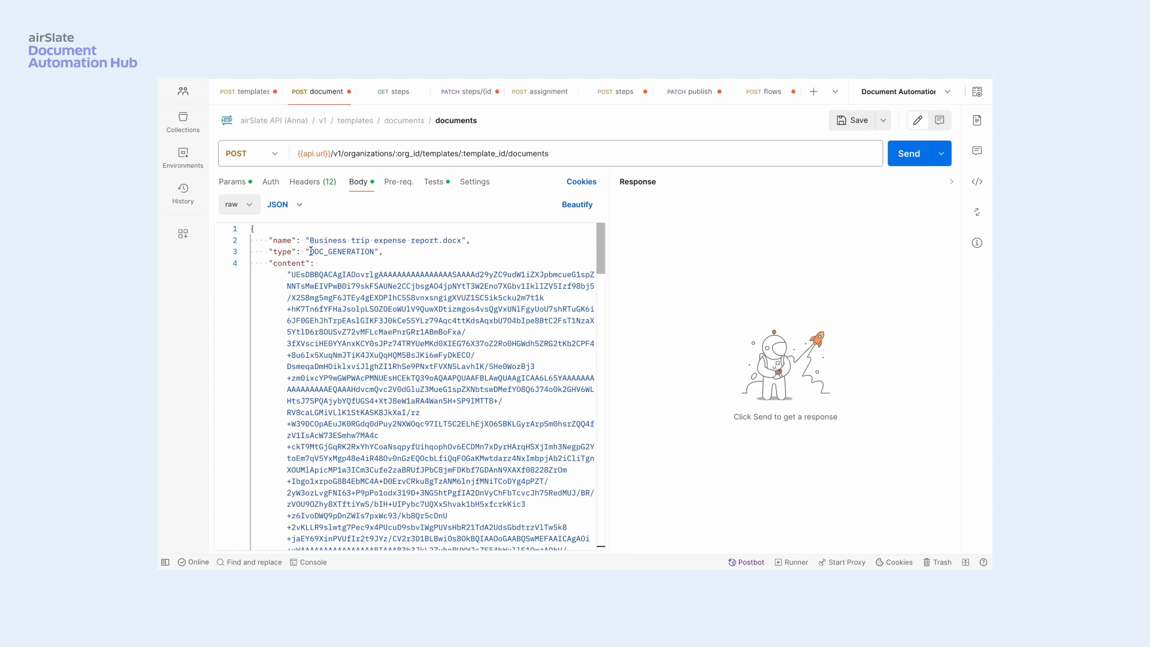
scroll(340, 300, down, 3)
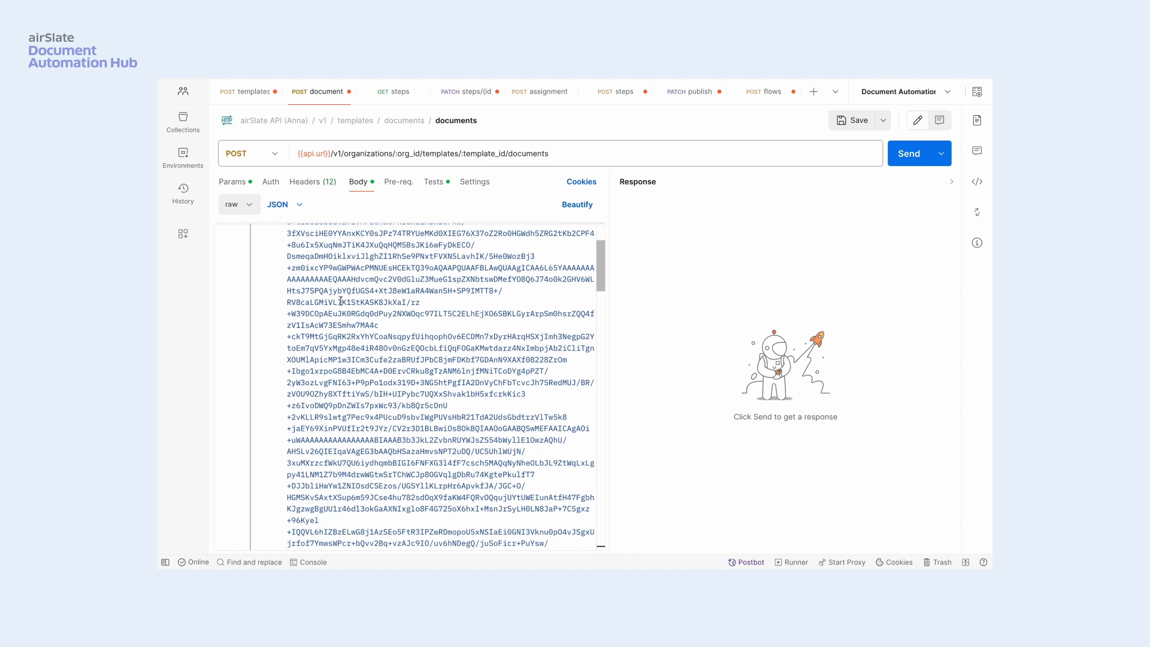
scroll(340, 300, down, 2)
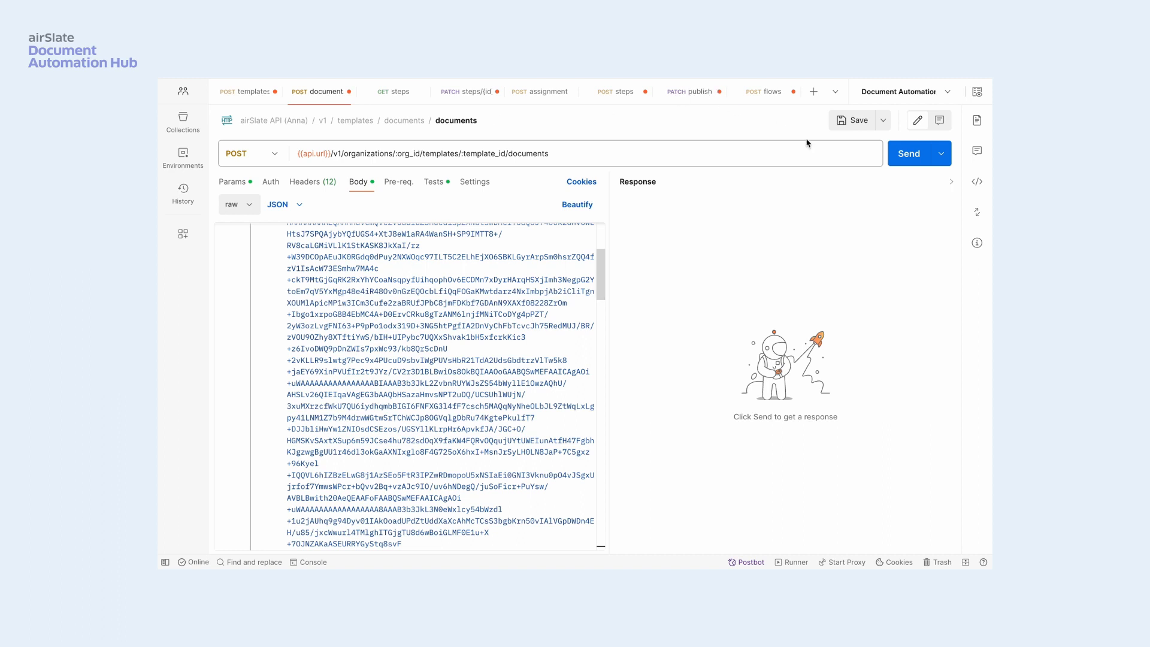
click(909, 155)
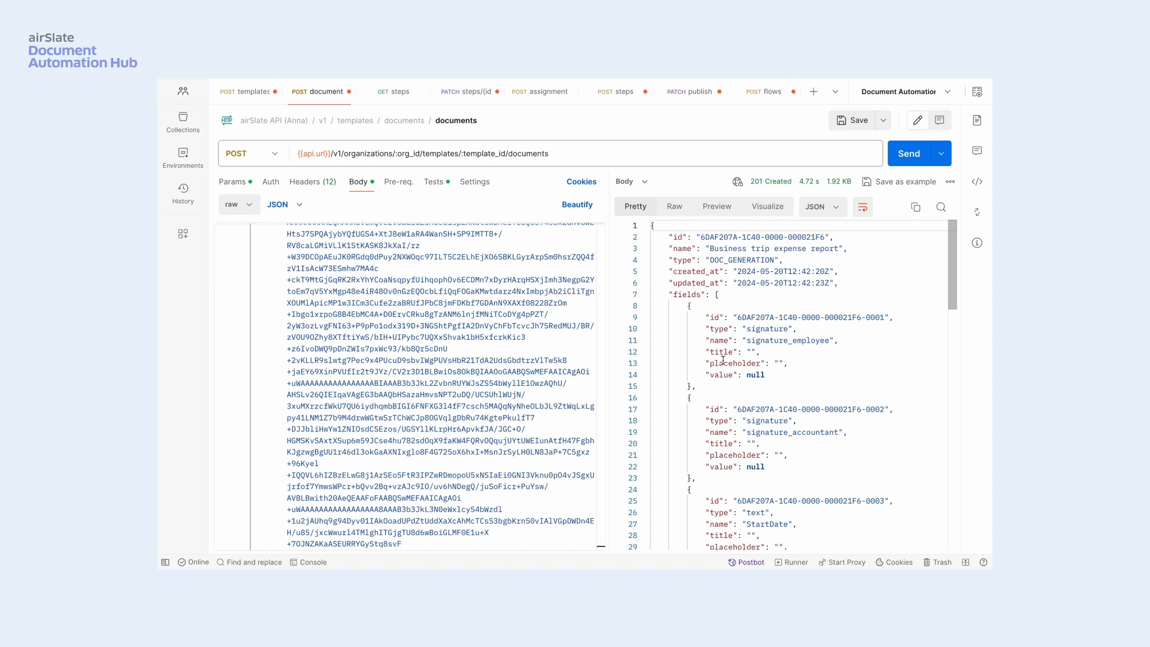
scroll(724, 360, down, 8)
scroll(723, 359, down, 7)
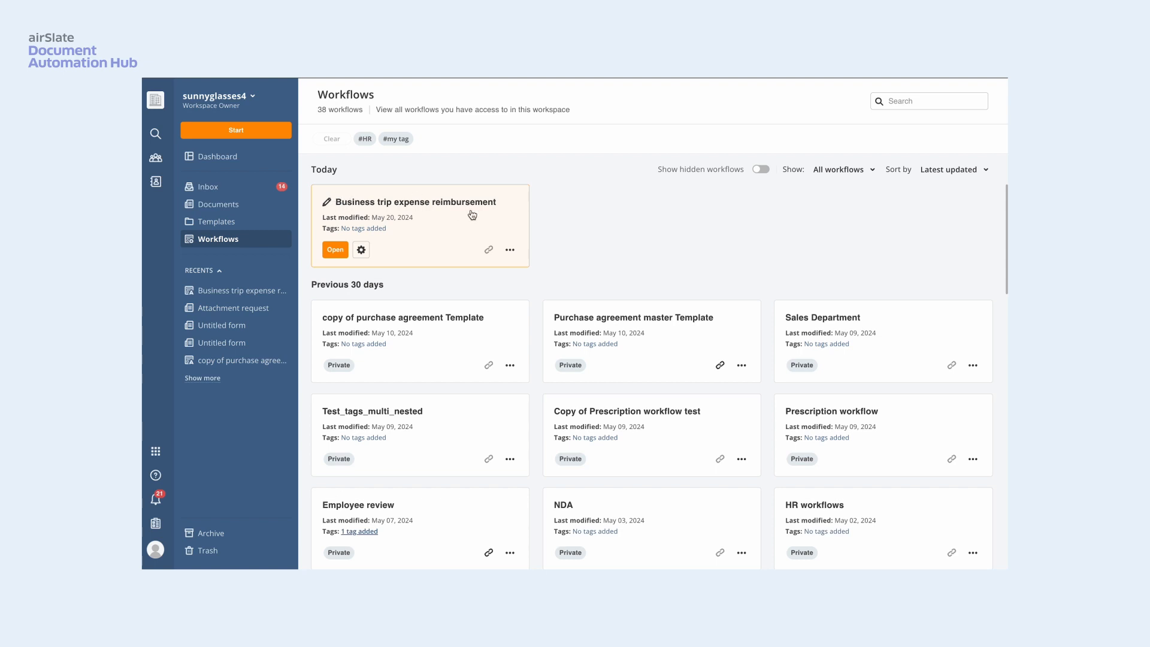
- In airSlate, open the Business trip expense reimbursement workflow's configuration and add a document placeholder
click(335, 251)
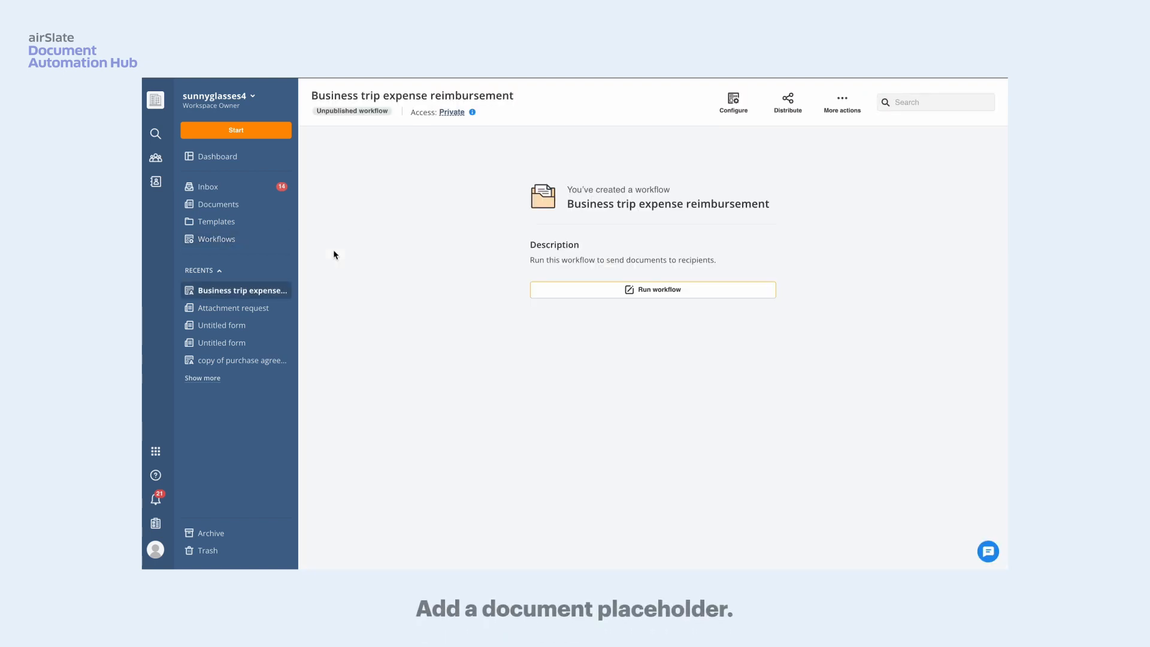
click(731, 105)
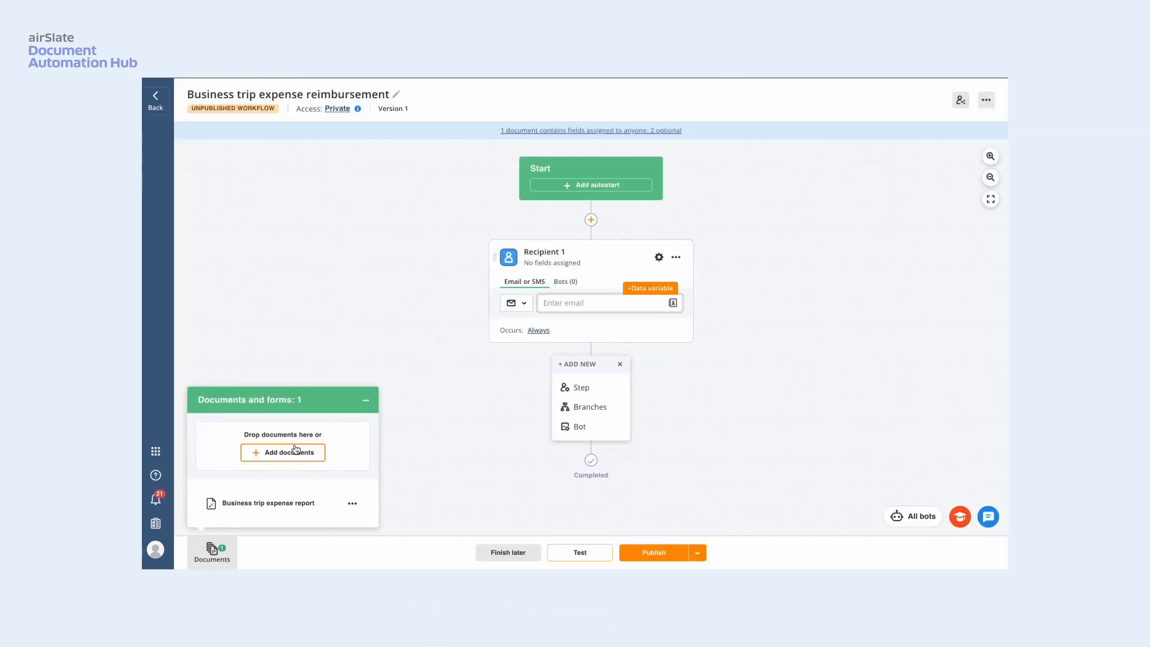
click(295, 456)
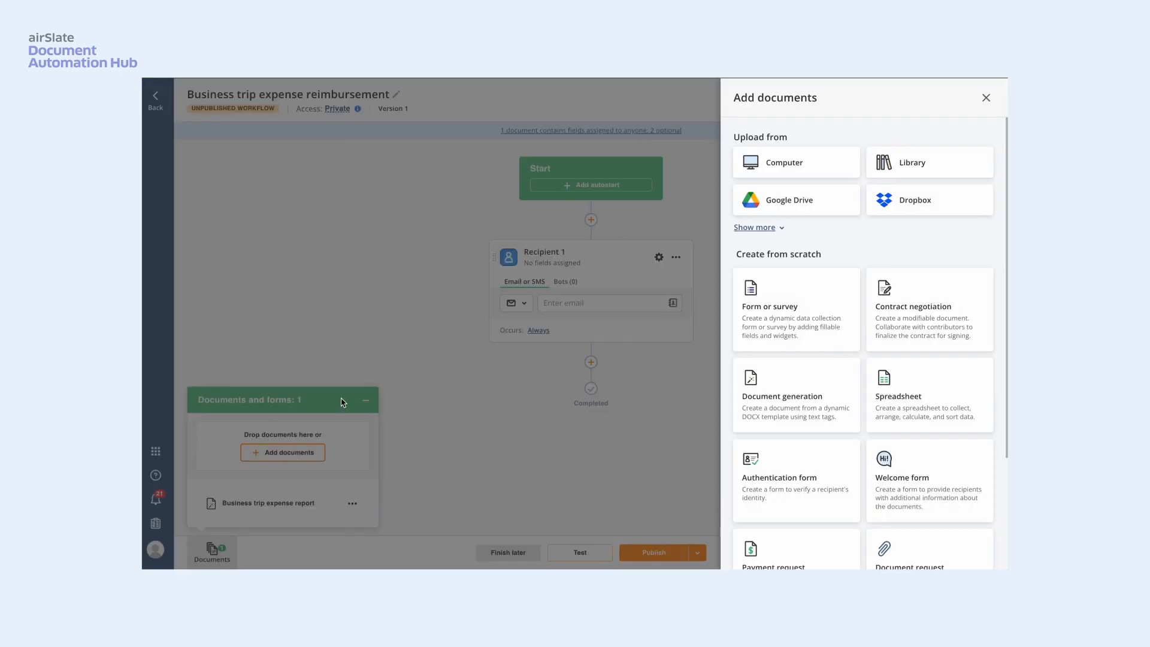
scroll(892, 356, down, 3)
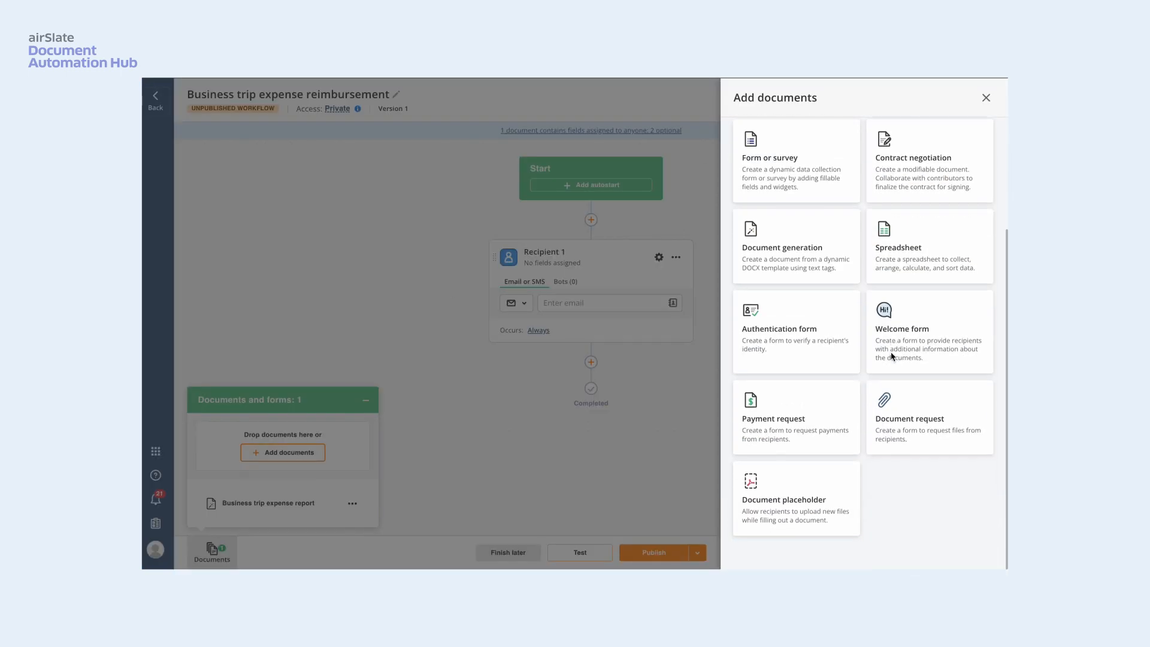
click(792, 498)
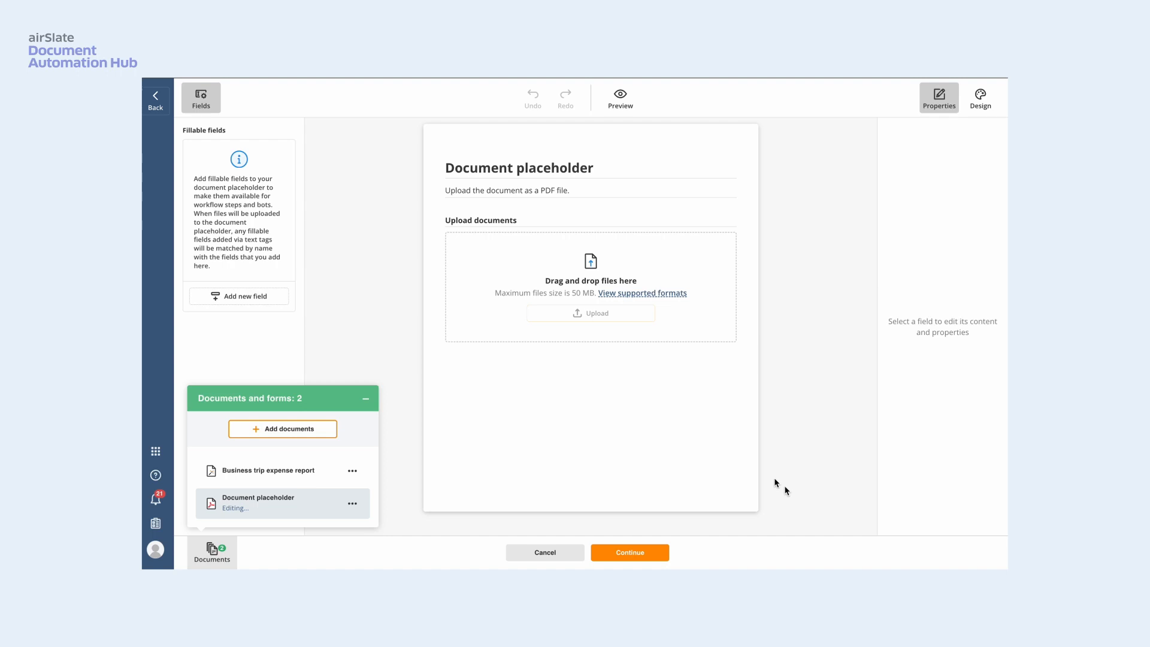
- Change the placeholder's heading to "Upload your receipt here" and place it before the Business trip expense report in the document order
click(603, 167)
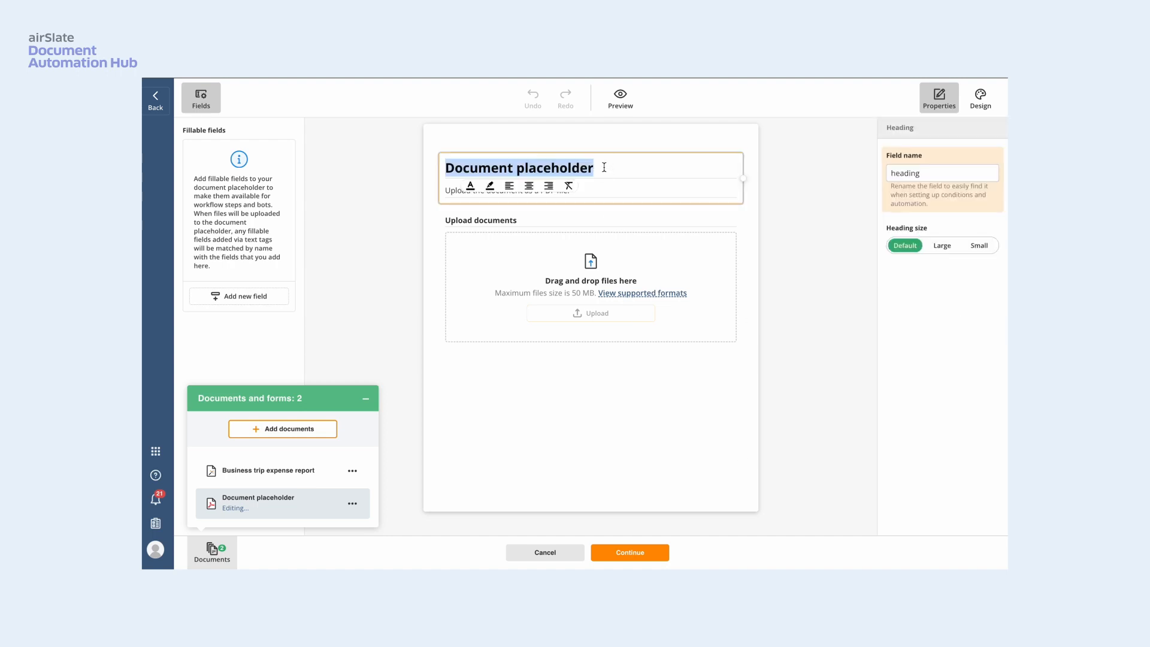
key(BackSpace)
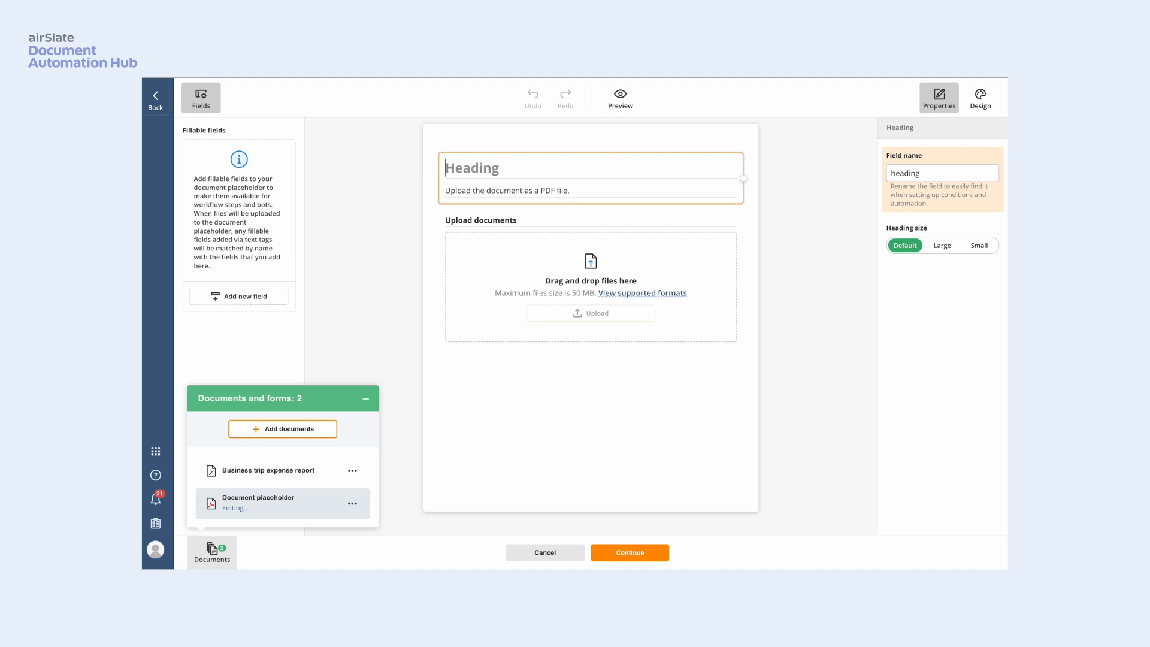
text(Upload your receipt here)
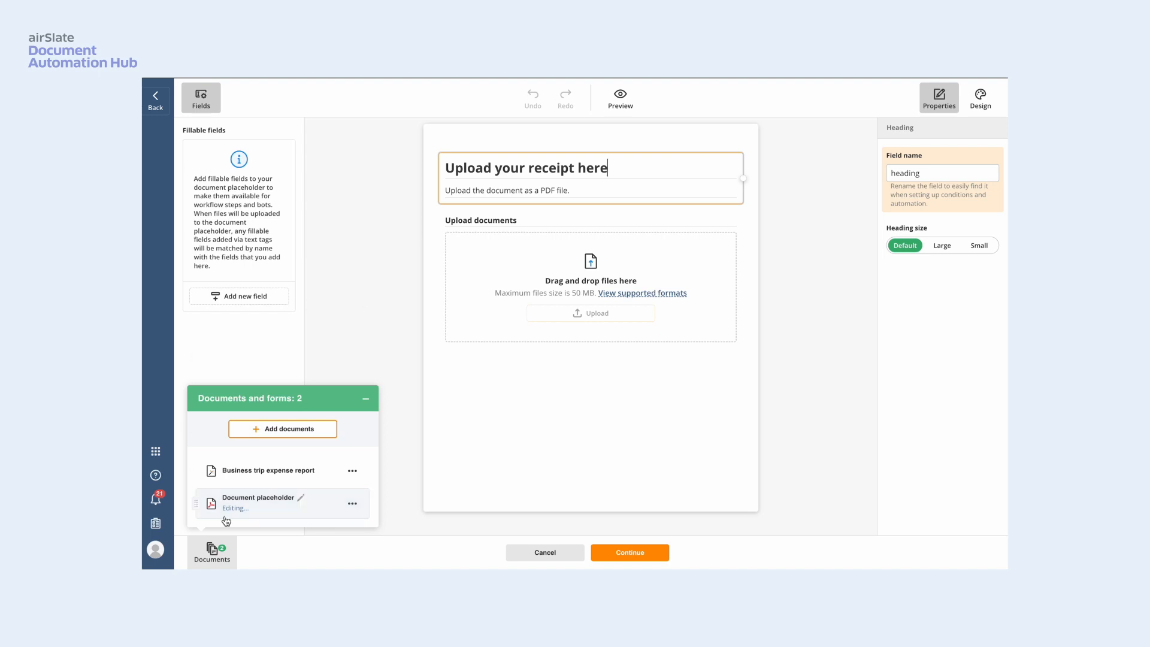
drag(196, 504, 200, 468)
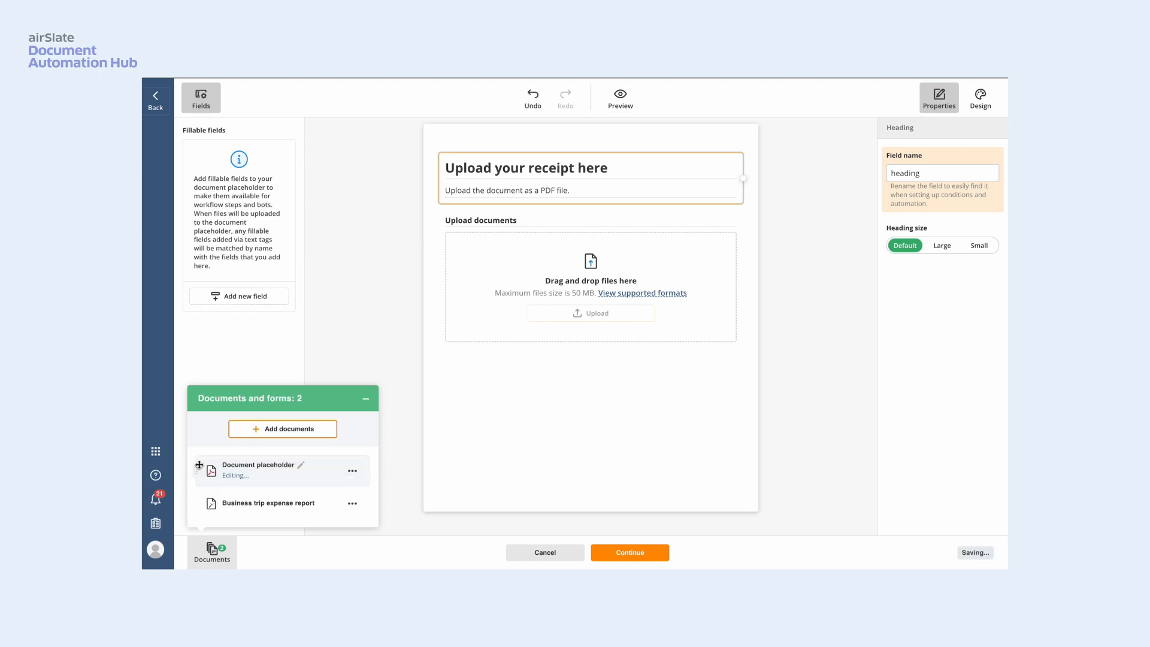
click(641, 556)
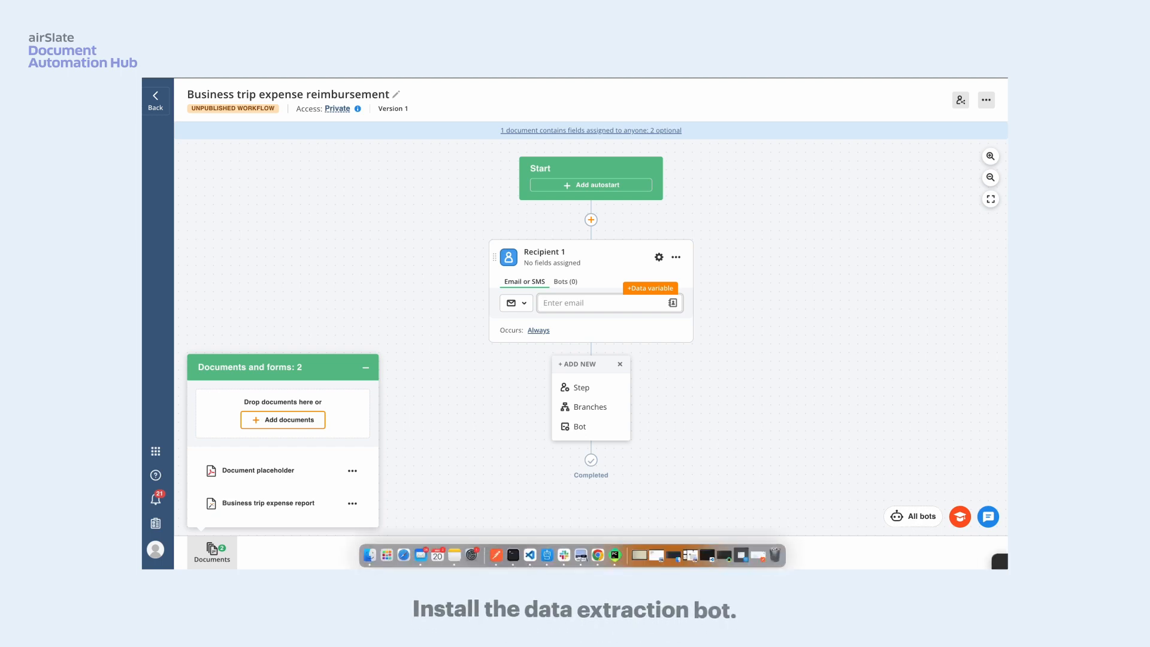
- Find the Data extraction bot by searching for "data extraction" and install it in the workflow
click(908, 518)
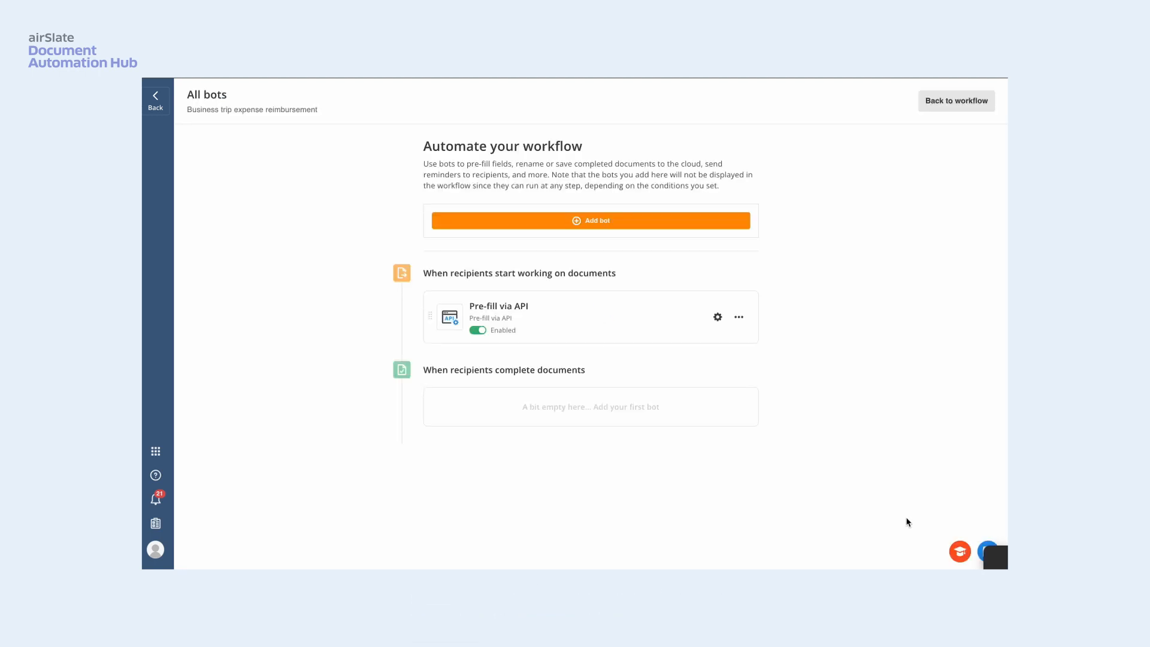
click(629, 221)
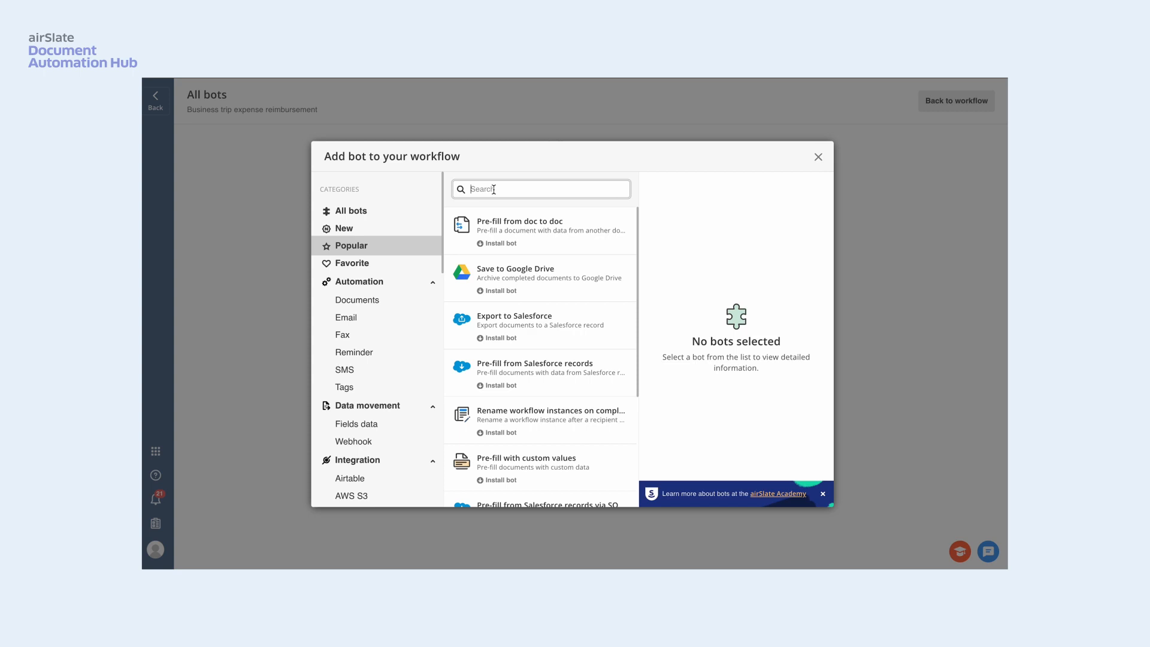
text(ddata extraction)
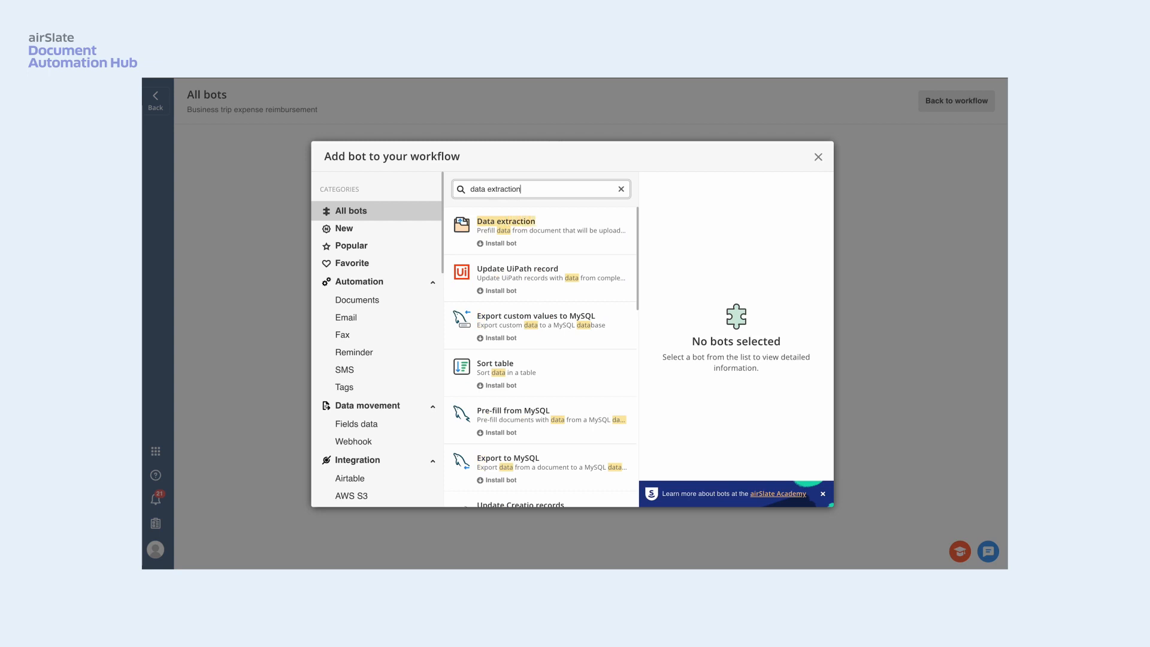
click(545, 238)
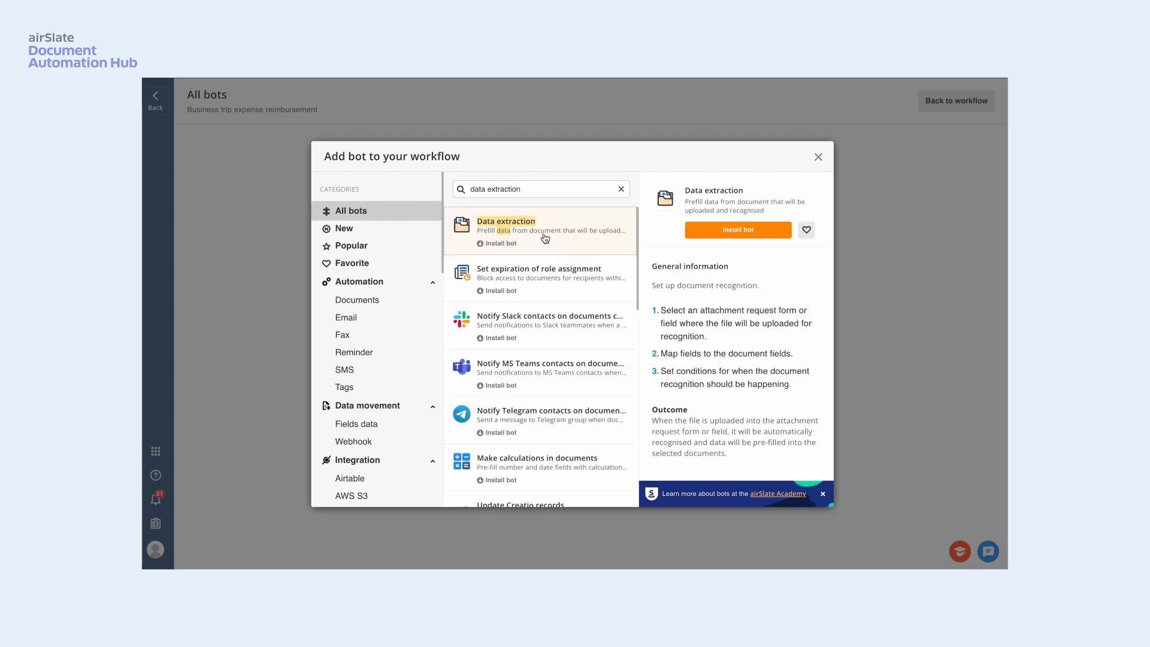
click(761, 234)
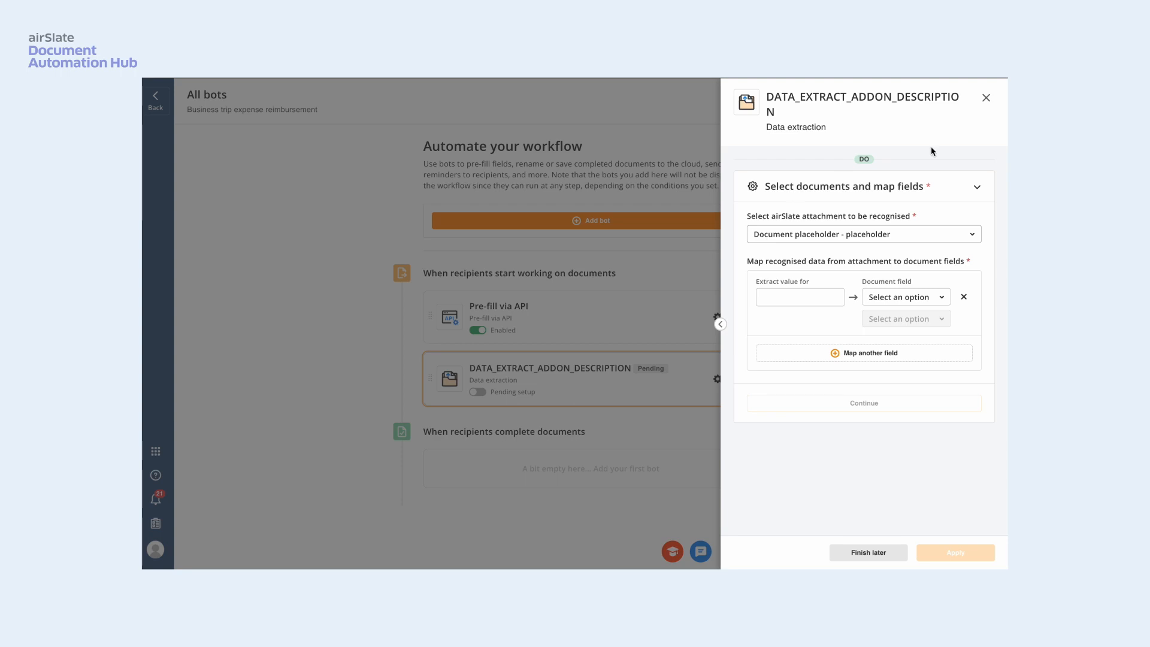
- Choose "Document placeholder - placeholder" as the attachment the bot has to recognise
click(951, 235)
click(890, 264)
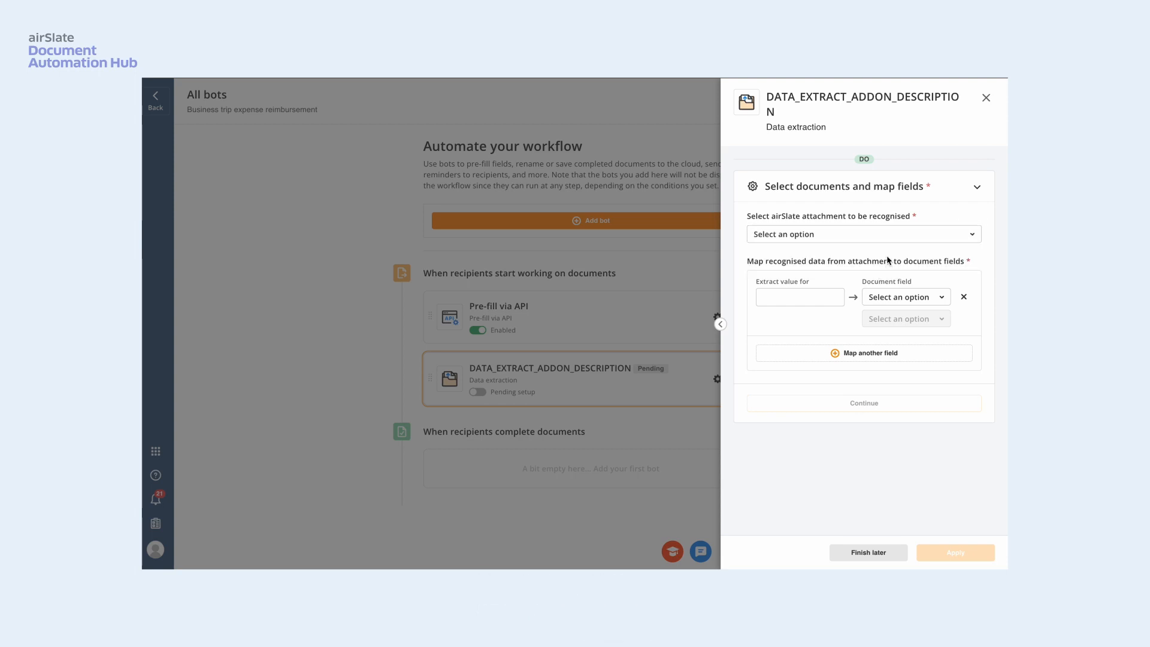
click(972, 237)
click(943, 263)
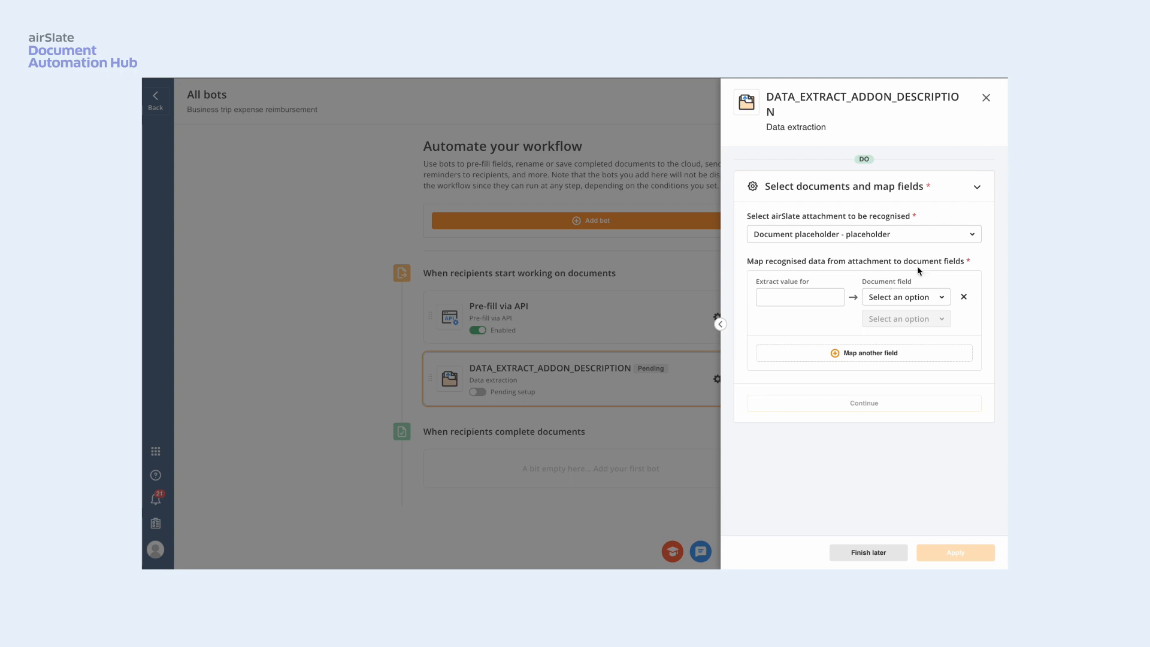
- Map the extracted value "Check-in" to the StartDate field of the Business trip expense report
click(944, 299)
click(936, 354)
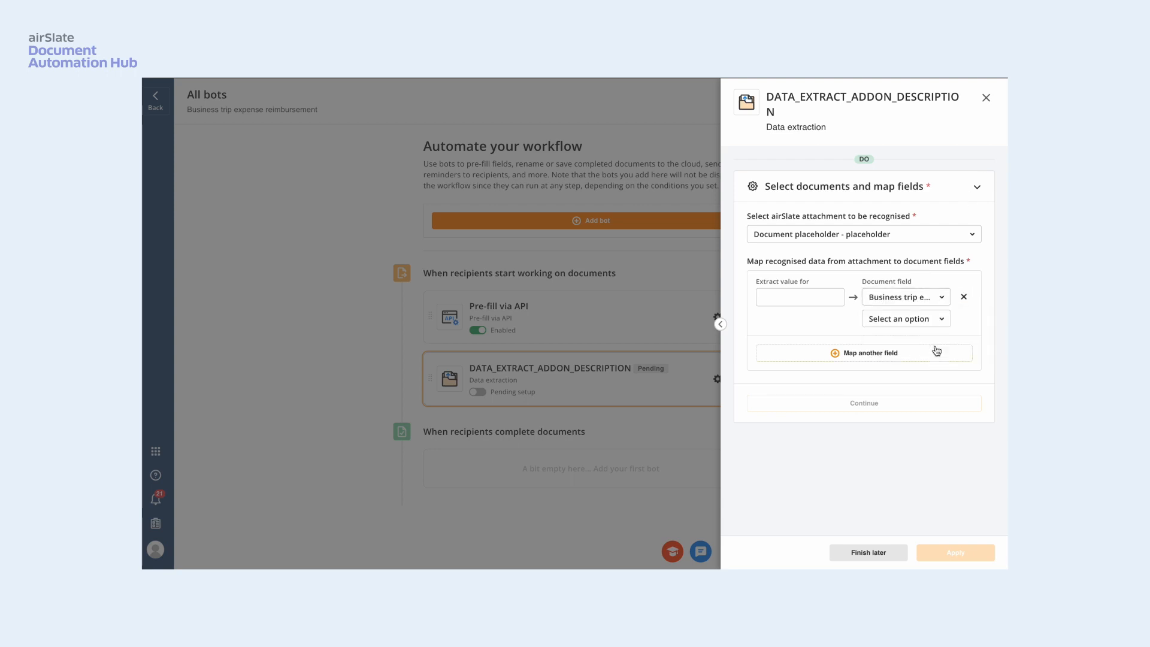
click(933, 319)
click(904, 377)
click(778, 297)
text(Check-in)
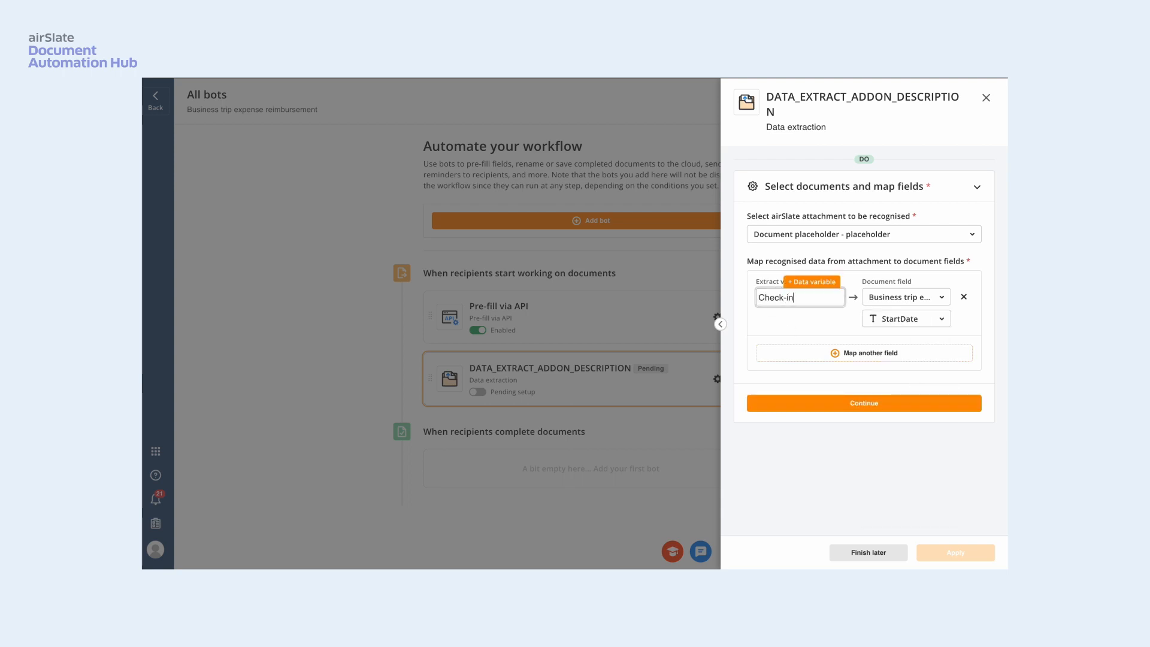
- Add a mapping from the extracted value "Check-out" to the EndDate field of the Business trip expense report
click(889, 353)
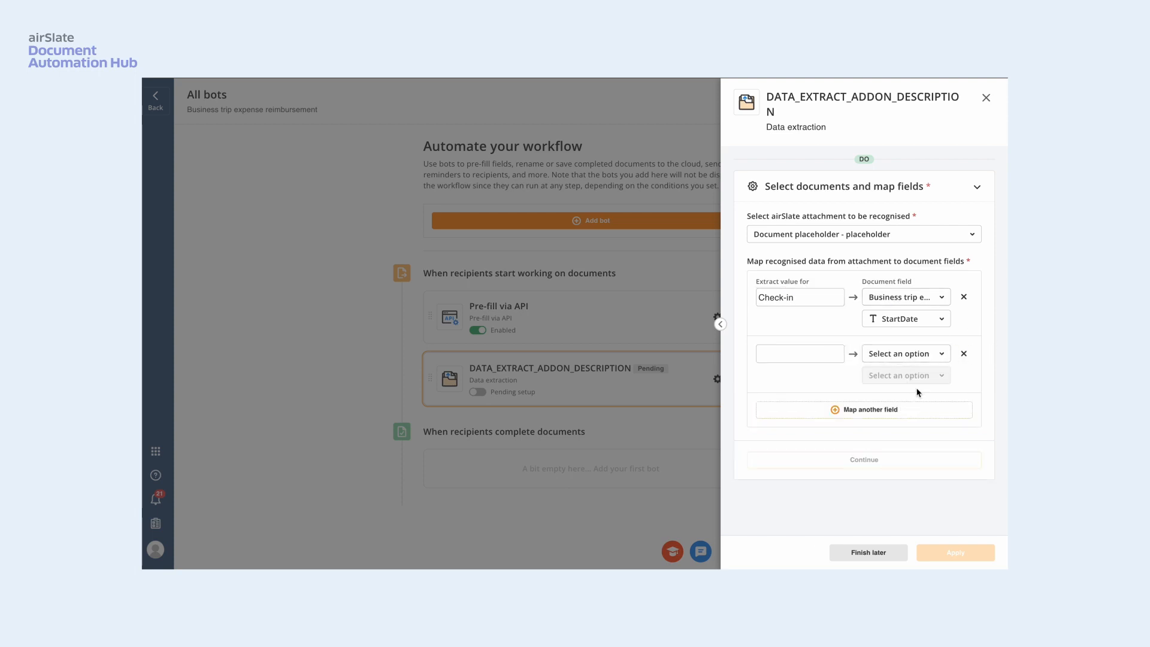
click(945, 355)
click(946, 399)
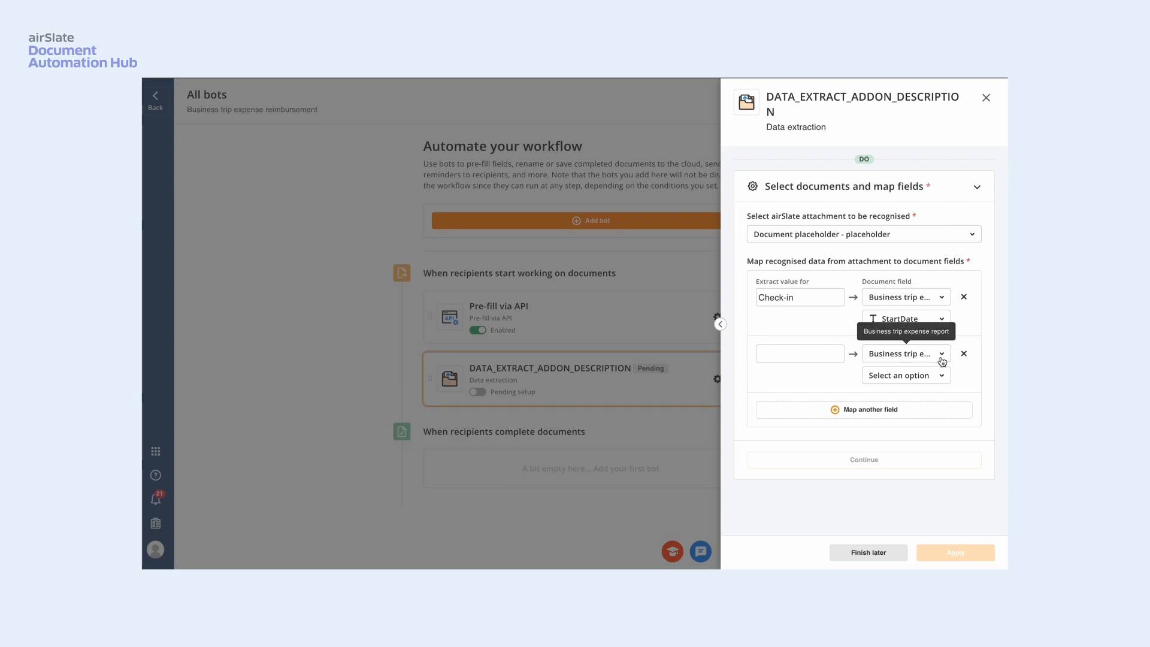
click(945, 376)
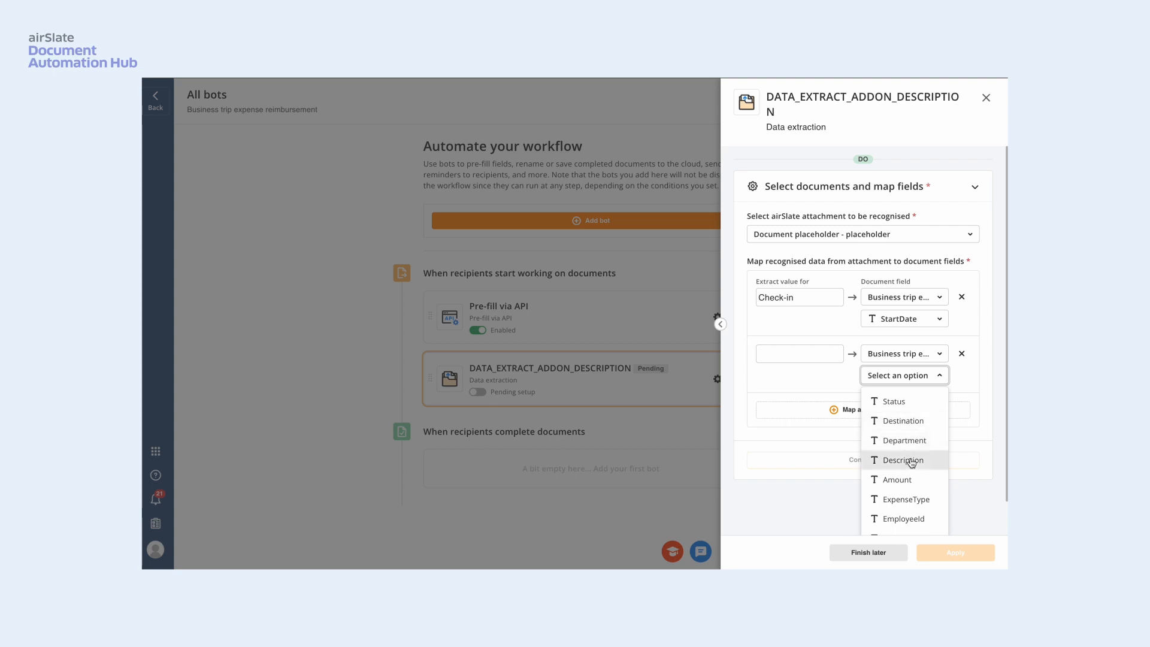
scroll(910, 461, down, 1)
click(902, 521)
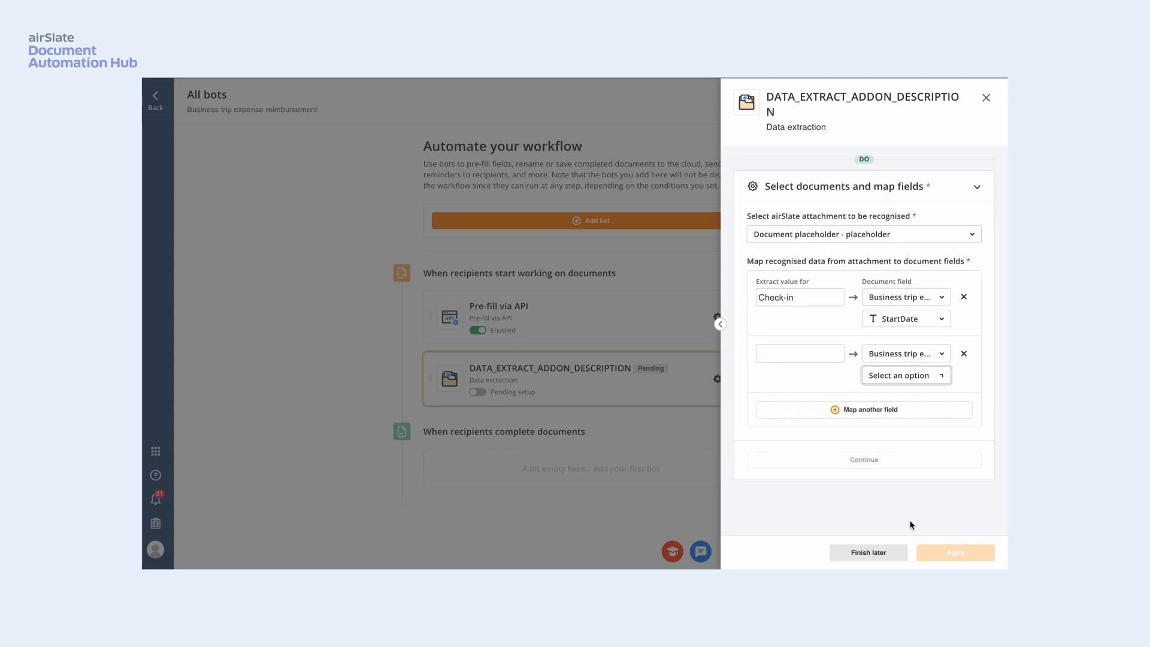
click(786, 353)
text(Check-out)
- Add a mapping from the extracted value "State" to the Destination field of the Business trip expense report
click(897, 412)
click(941, 412)
click(904, 454)
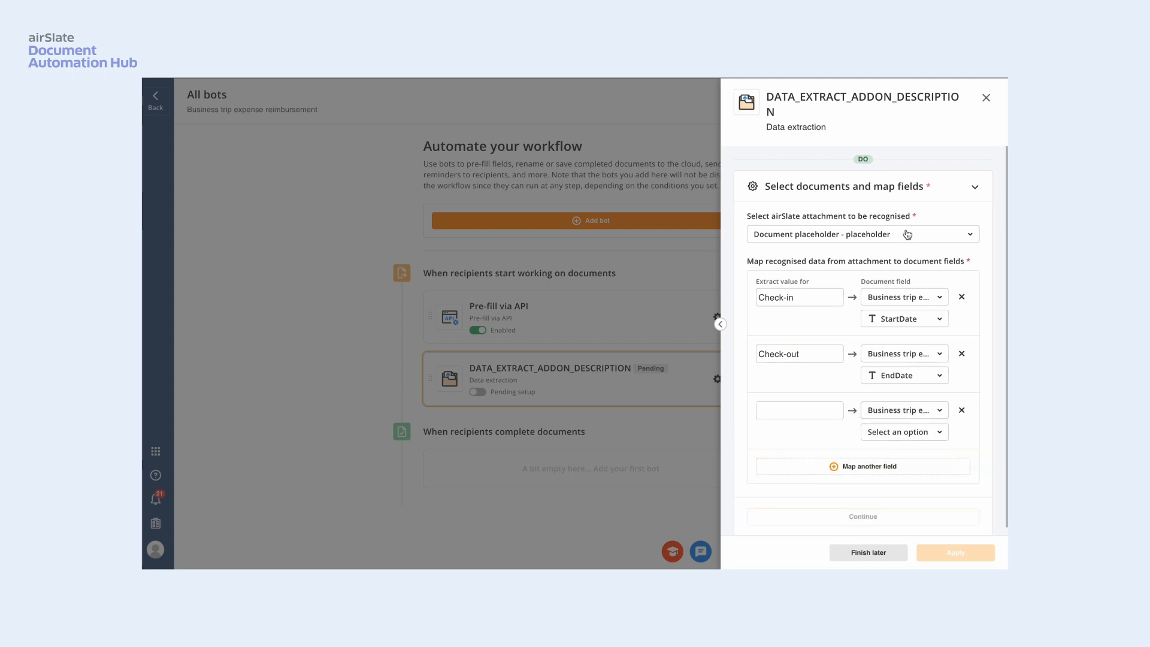
scroll(890, 264, down, 1)
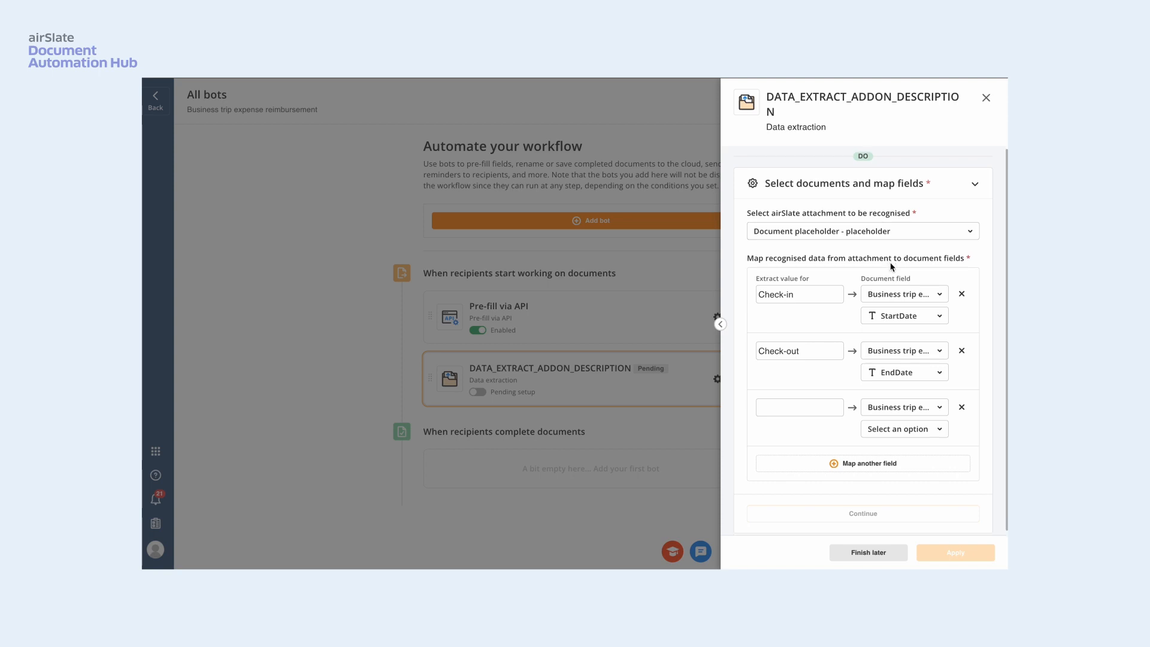
click(916, 425)
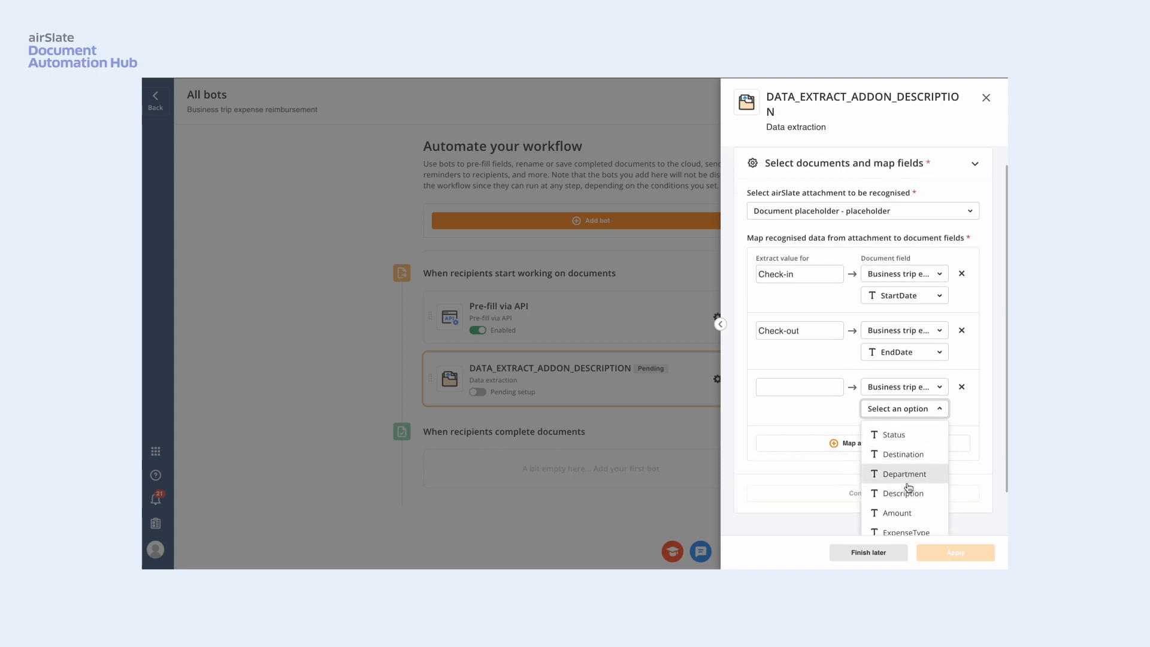
scroll(898, 479, down, 3)
click(903, 403)
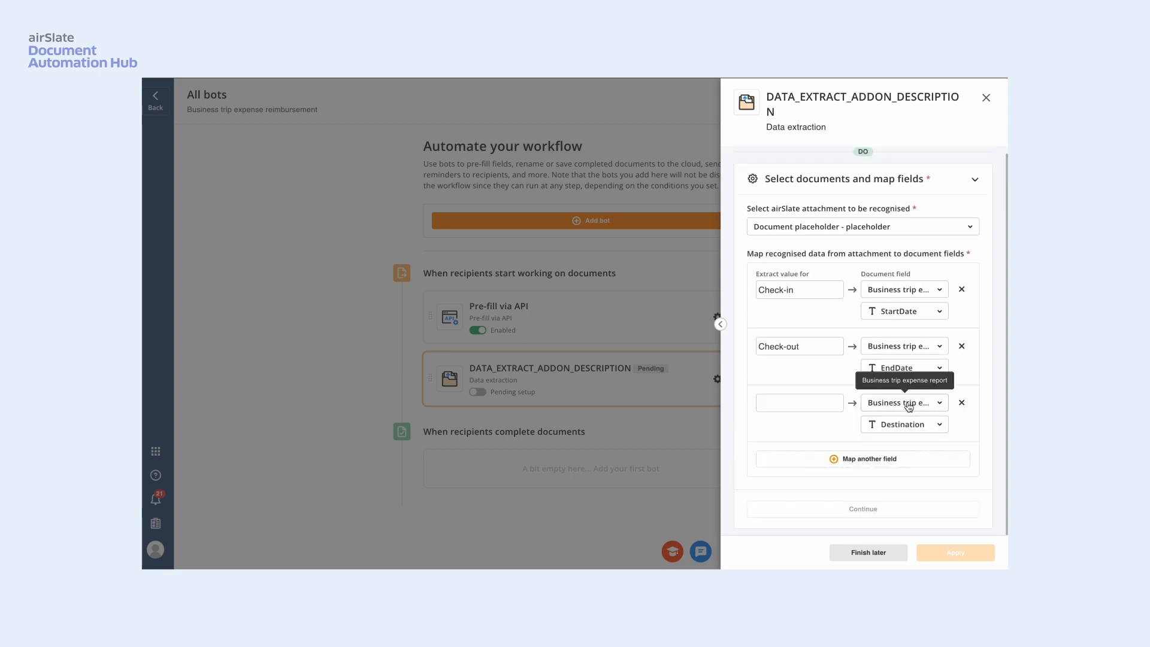
click(796, 402)
text(State)
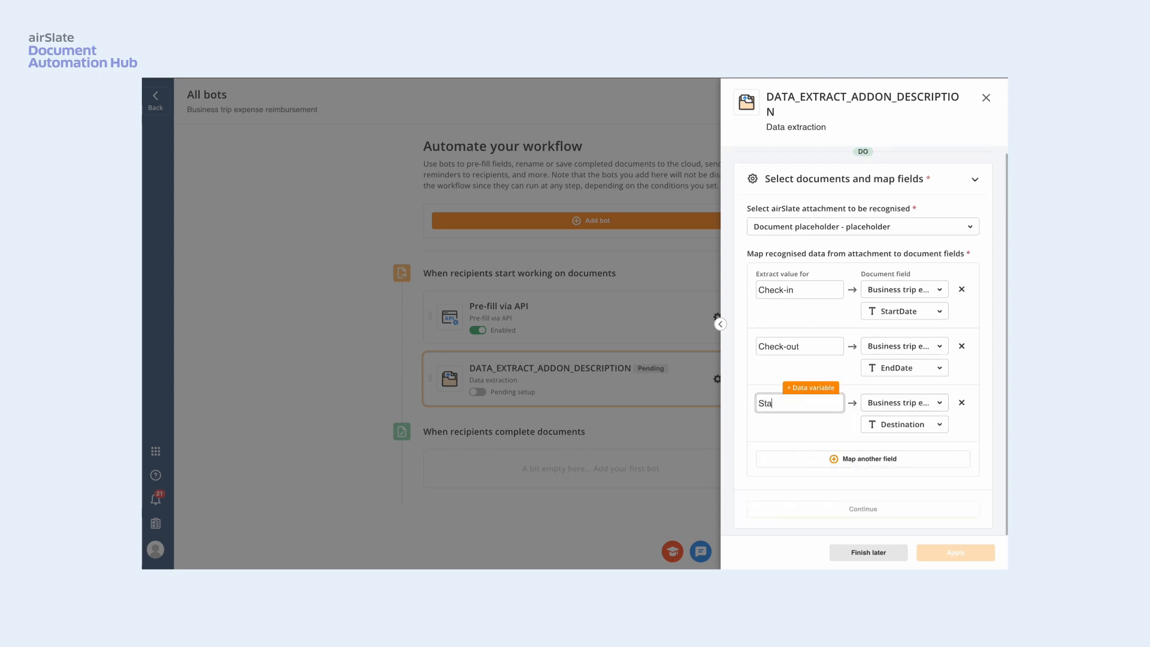
- Add a mapping from the extracted value "Hotel name" to the Description field of the Business trip expense report
click(869, 460)
scroll(869, 461, down, 2)
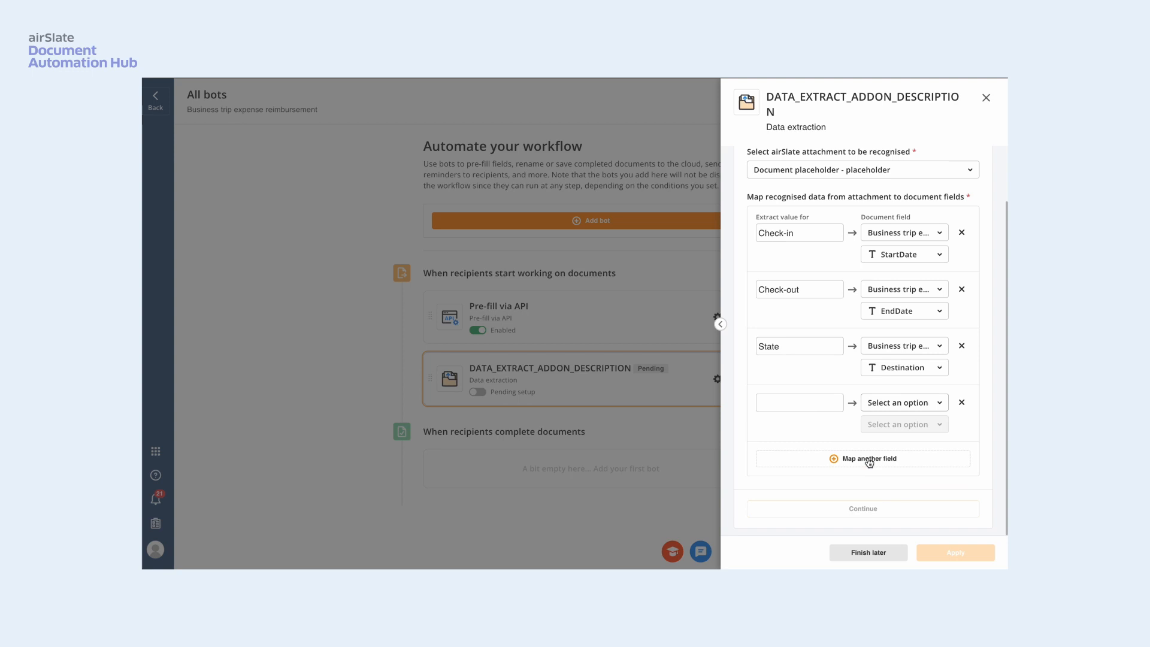
click(944, 404)
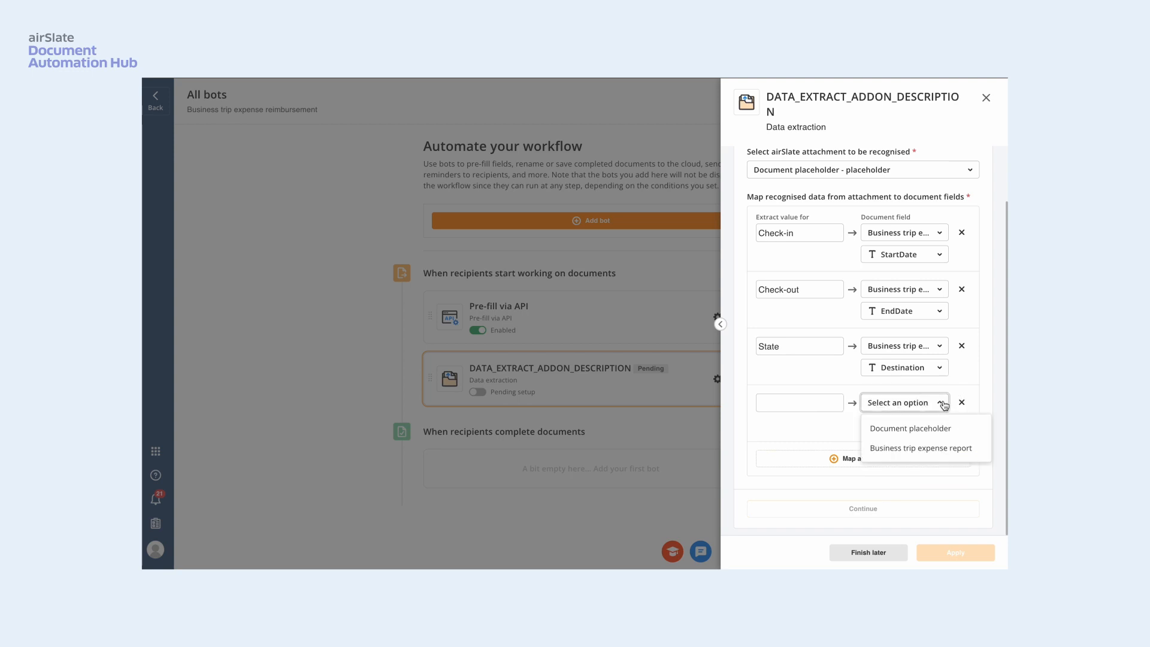
click(942, 449)
click(938, 426)
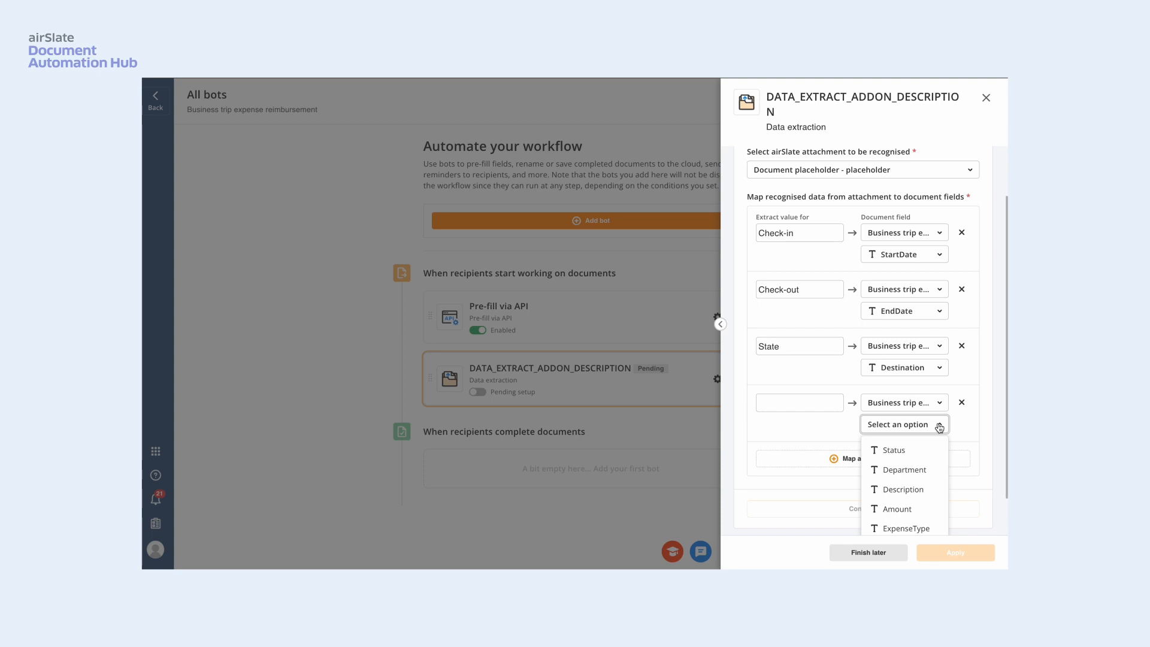
click(899, 490)
click(795, 405)
text(Hotel name)
- Add a mapping from the extracted value "Status" to the Status field of the Business trip expense report
click(892, 460)
click(942, 427)
click(947, 469)
click(941, 450)
scroll(941, 451, down, 1)
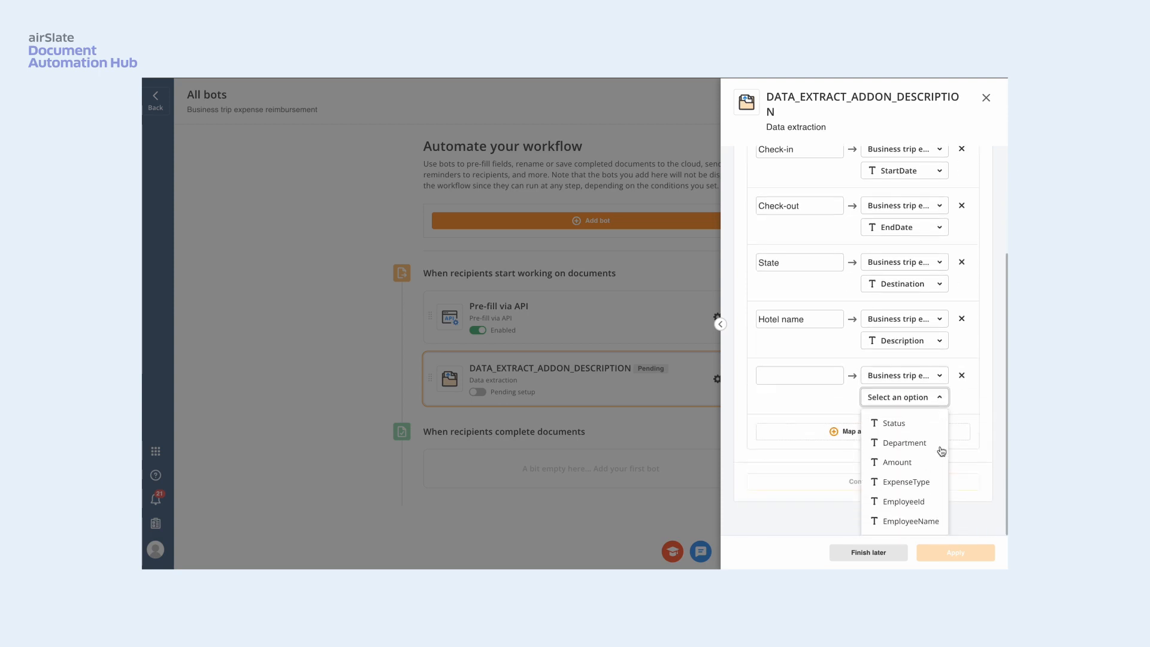
click(894, 423)
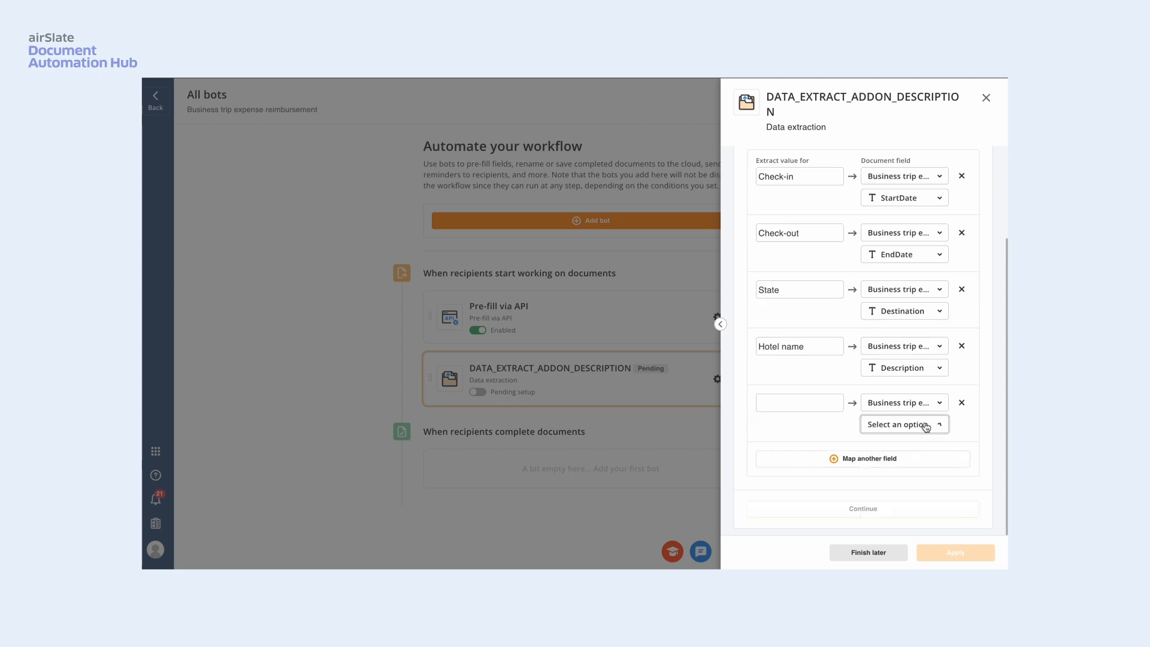
click(791, 402)
text(Status)
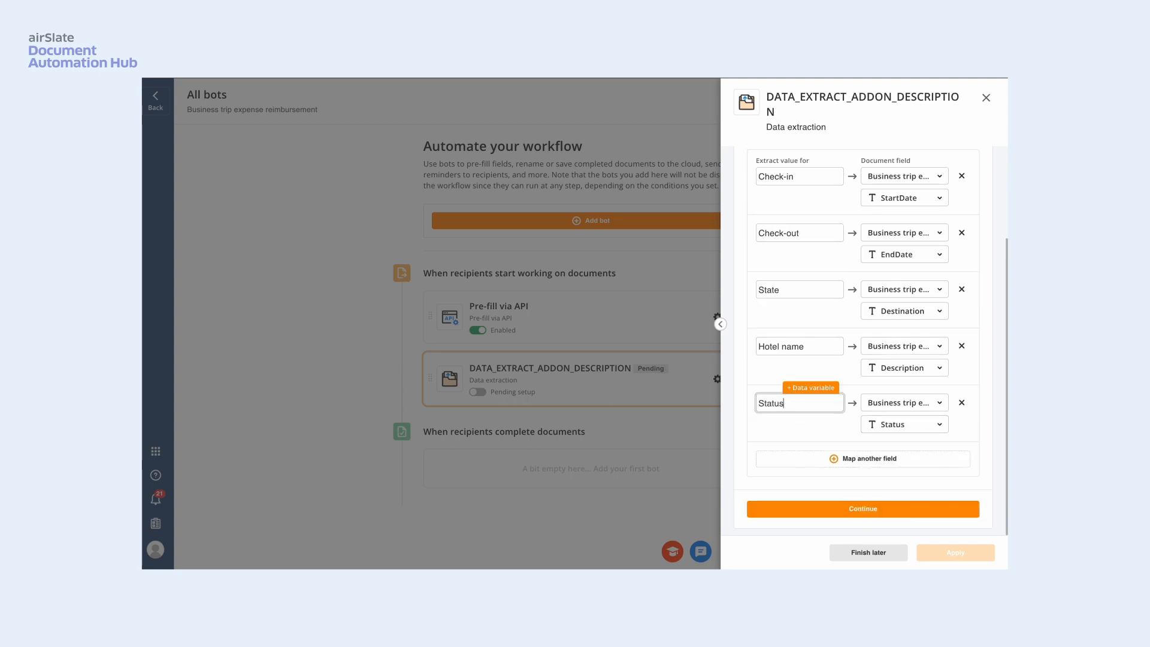
- Add a mapping from the extracted value "Services" to the ExpenseType field of the Business trip expense report
click(879, 461)
click(932, 460)
click(923, 508)
click(942, 482)
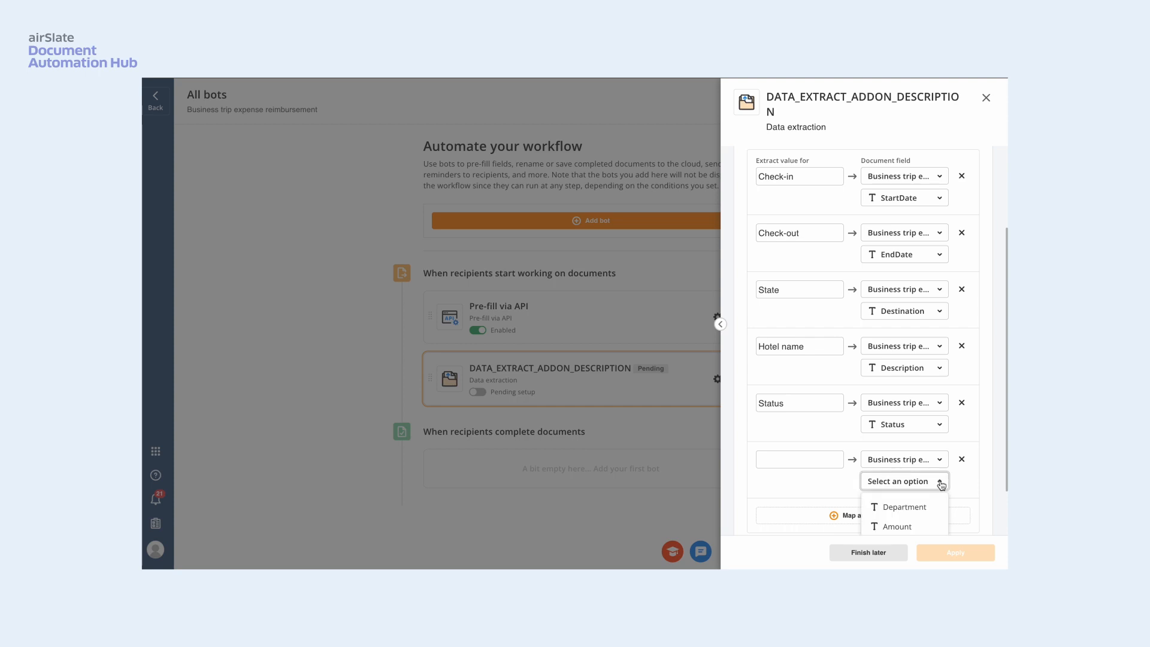
scroll(941, 484, down, 3)
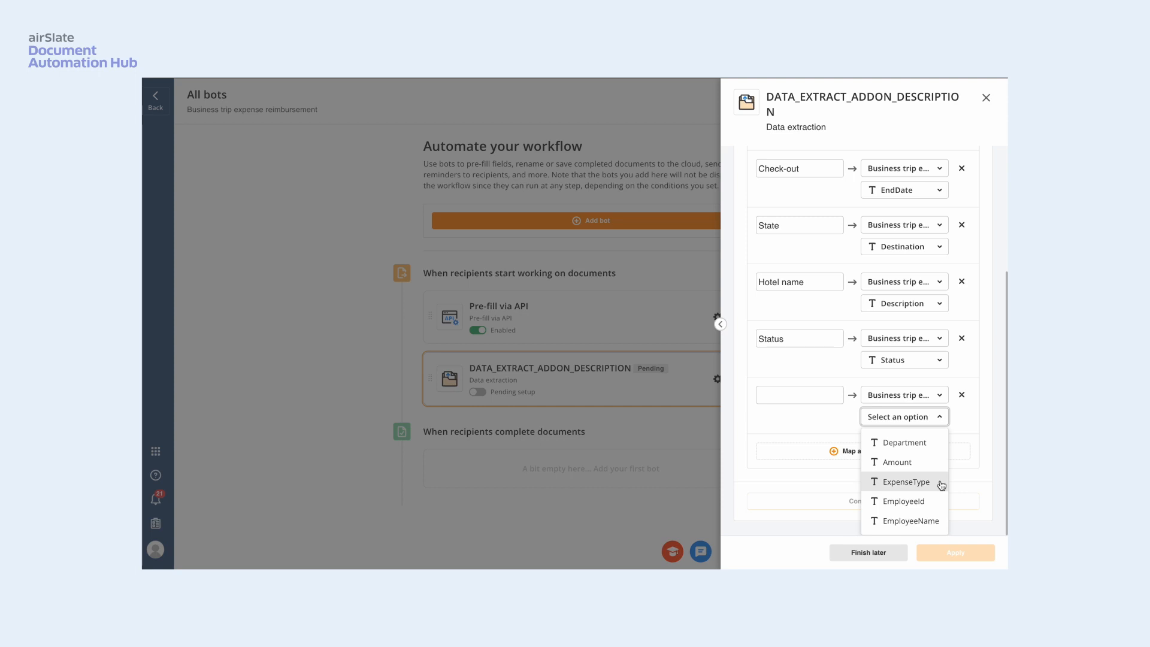
click(929, 482)
click(810, 401)
text(Services)
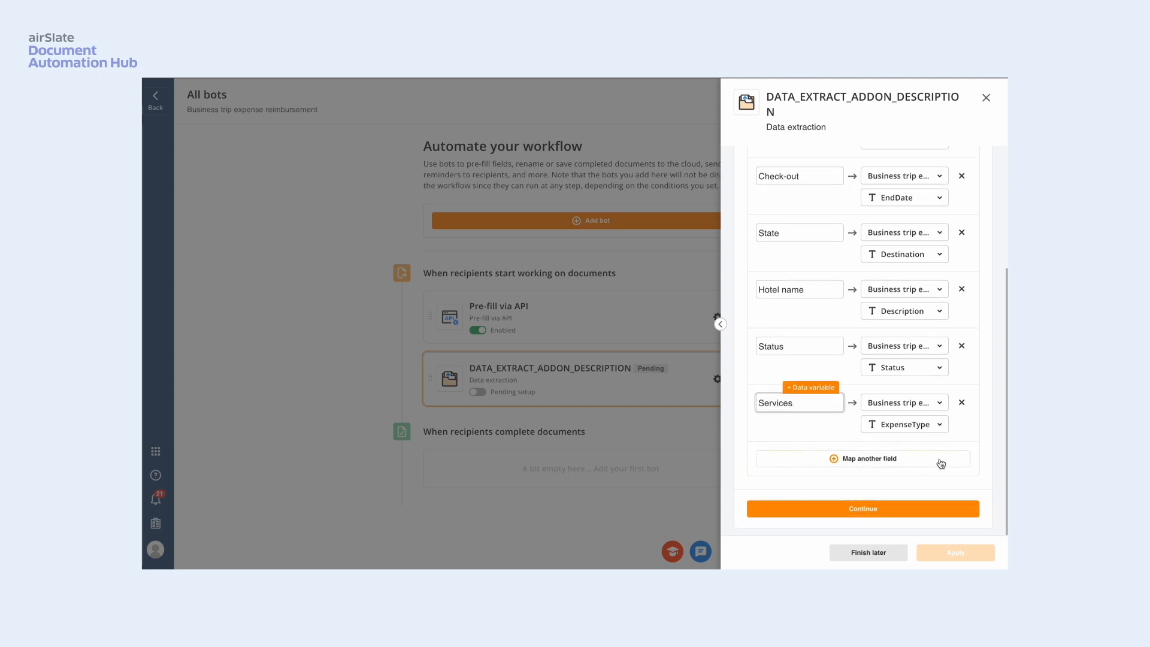
- Map the extracted value "Amount" to the report's Amount field and continue to the bot's conditions
click(936, 462)
click(938, 460)
click(944, 507)
click(942, 480)
click(933, 471)
click(815, 403)
text(Am)
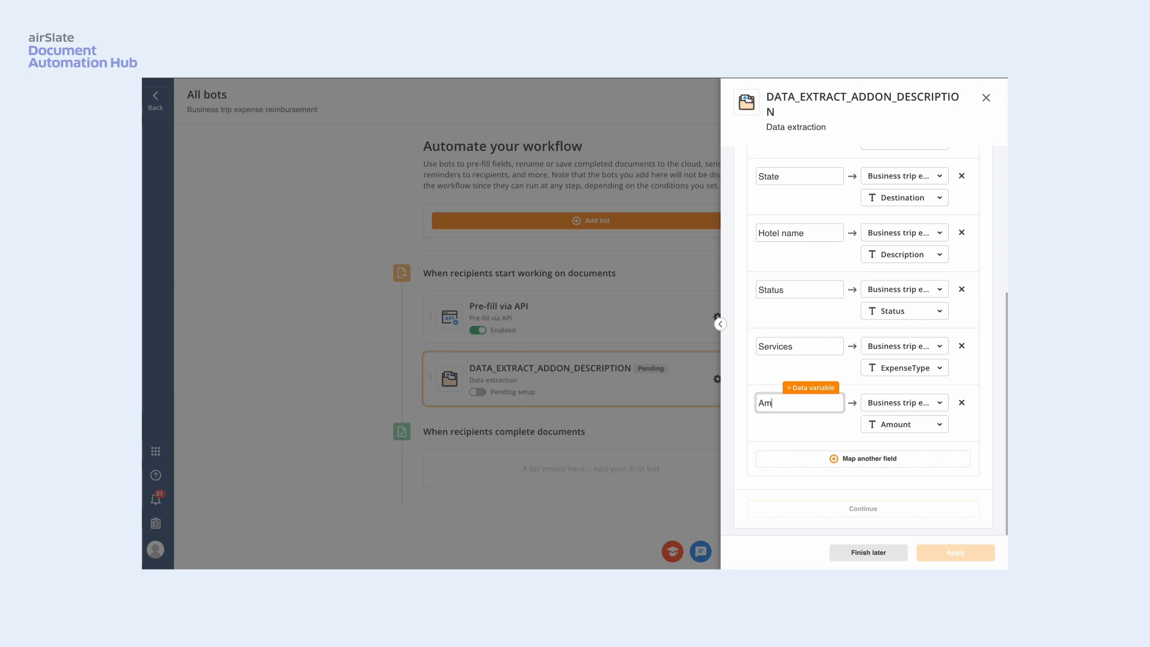
text(ount)
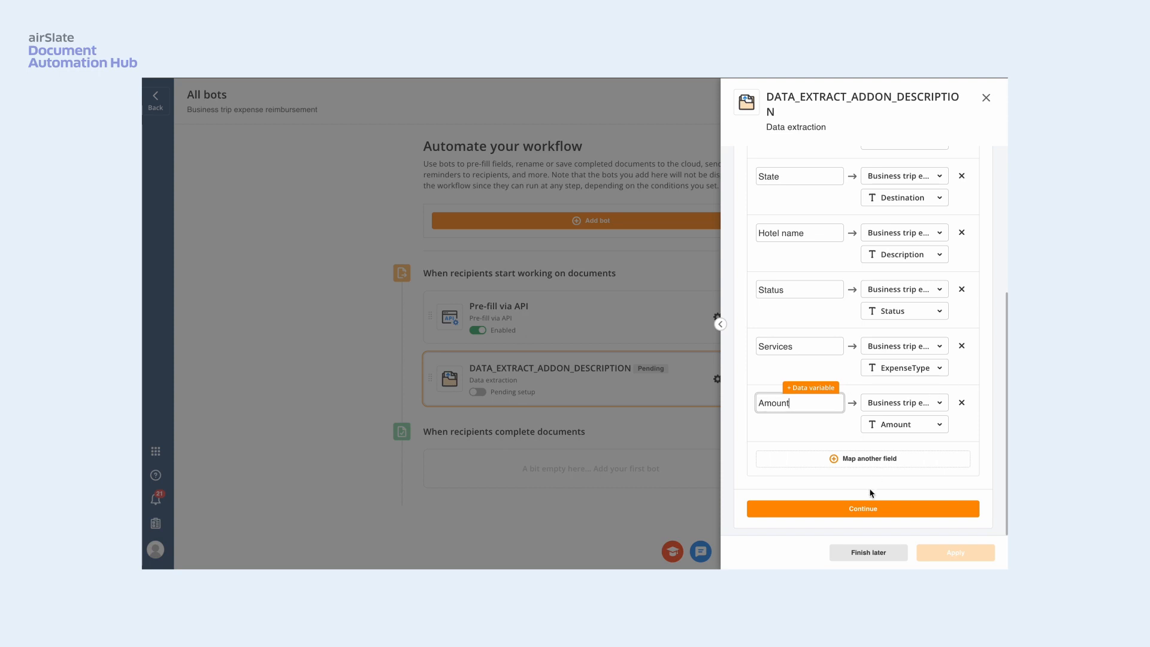
click(869, 511)
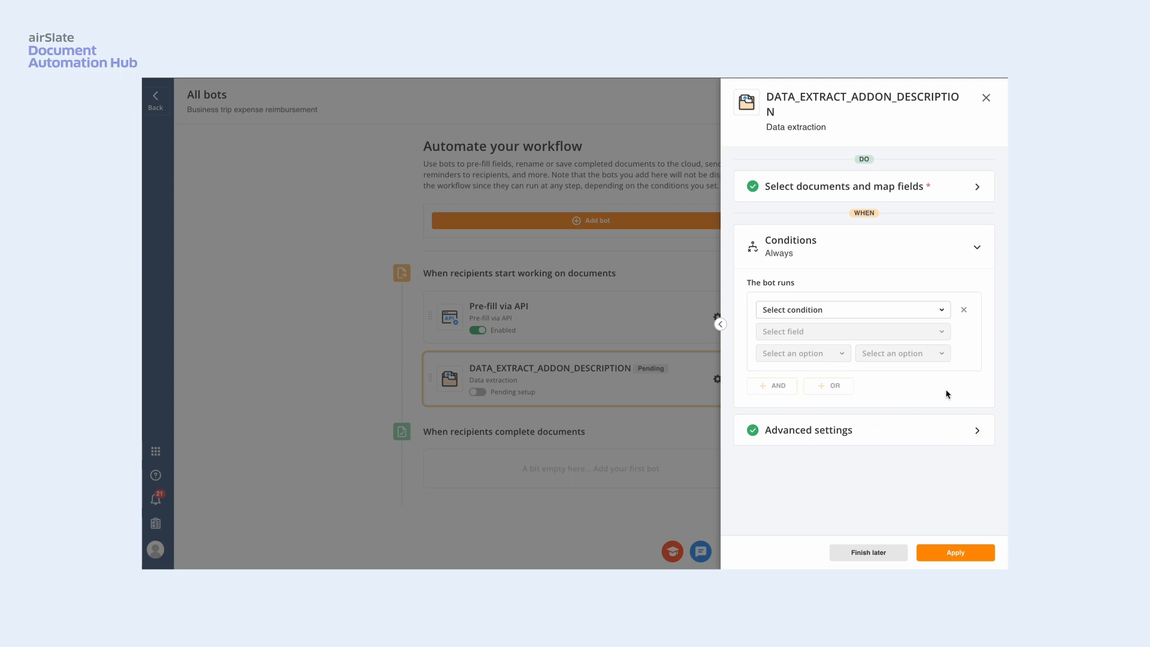
- Set the bot to run when the "placeholder" field of the Document placeholder is not empty
click(942, 311)
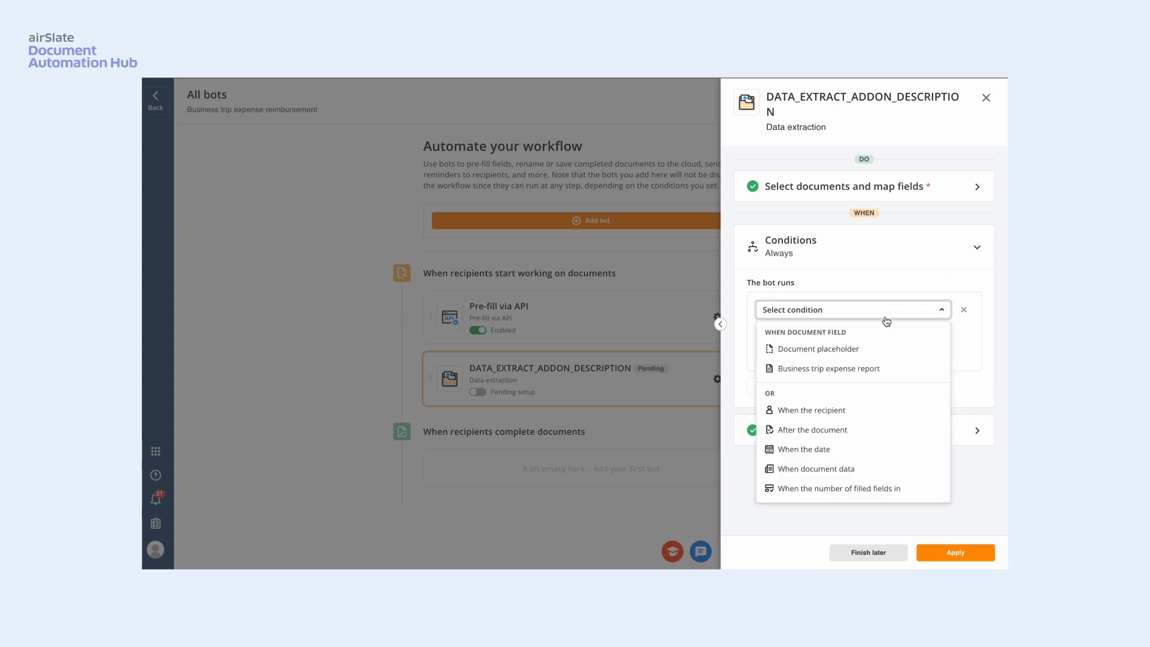
click(861, 351)
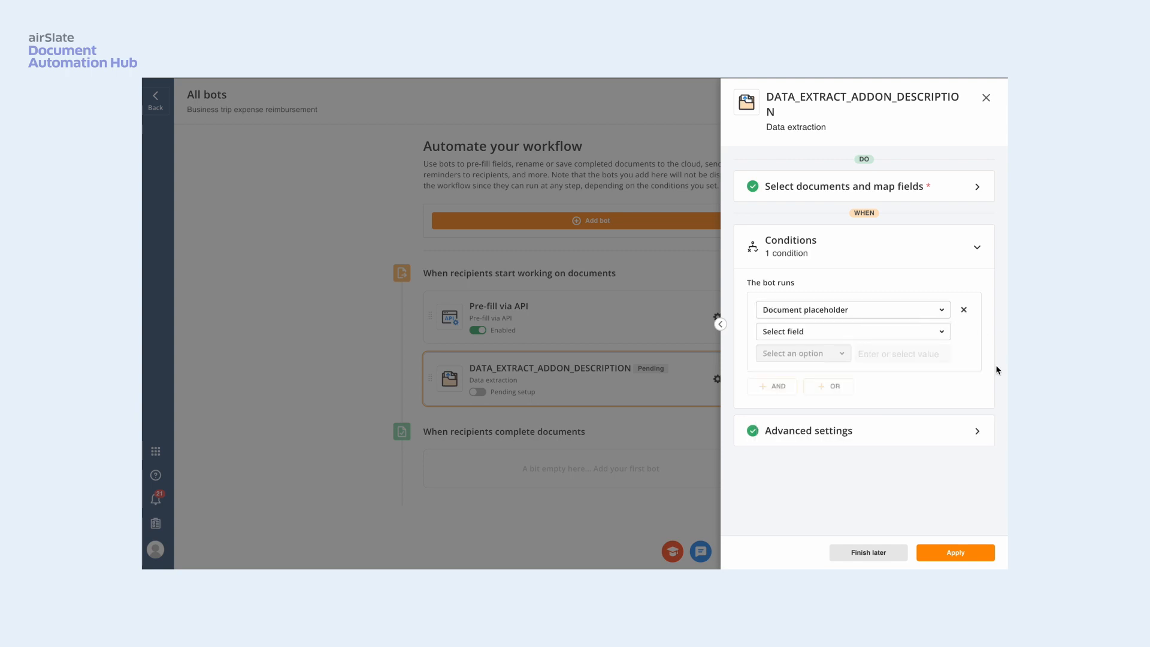
click(943, 333)
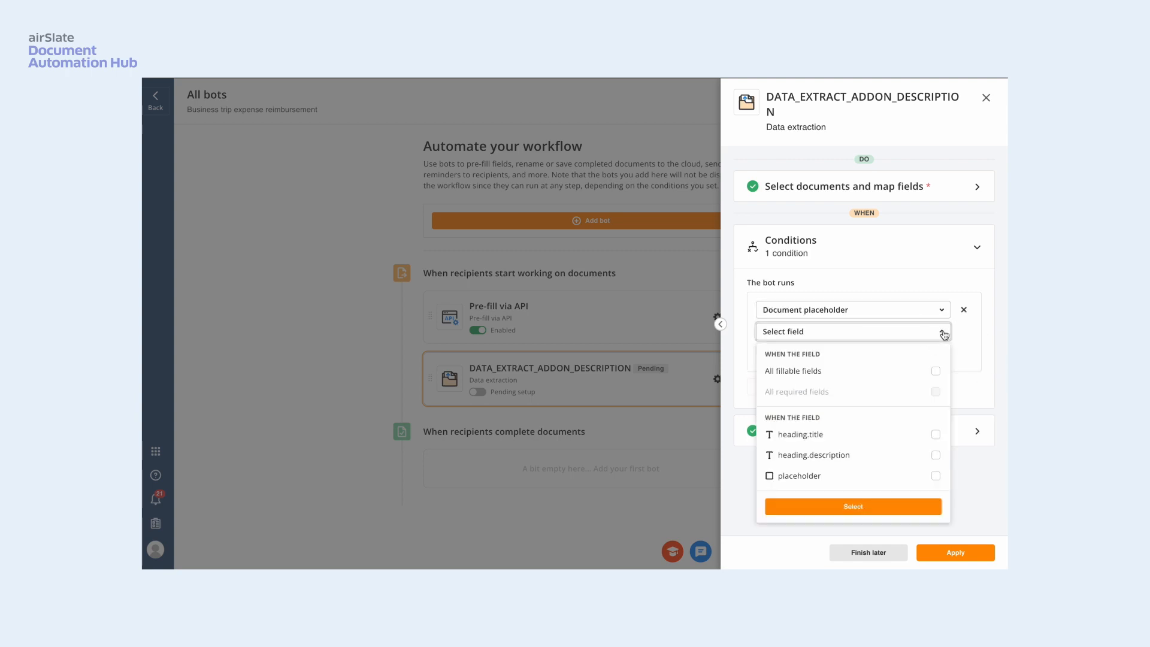
click(936, 476)
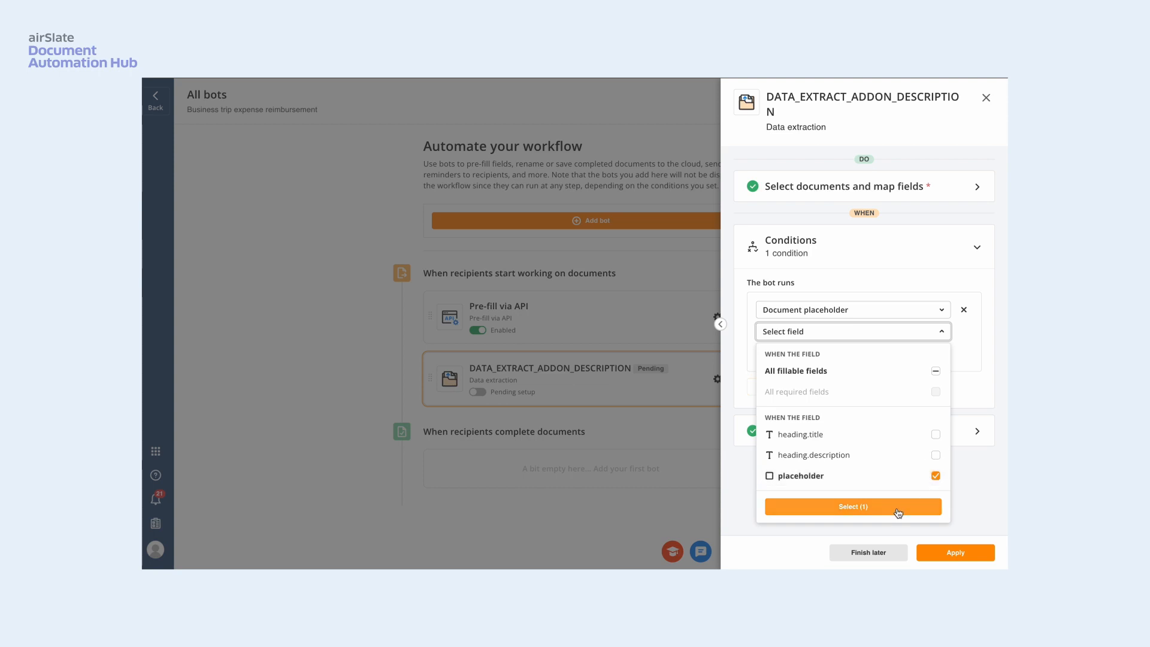
click(899, 508)
click(804, 358)
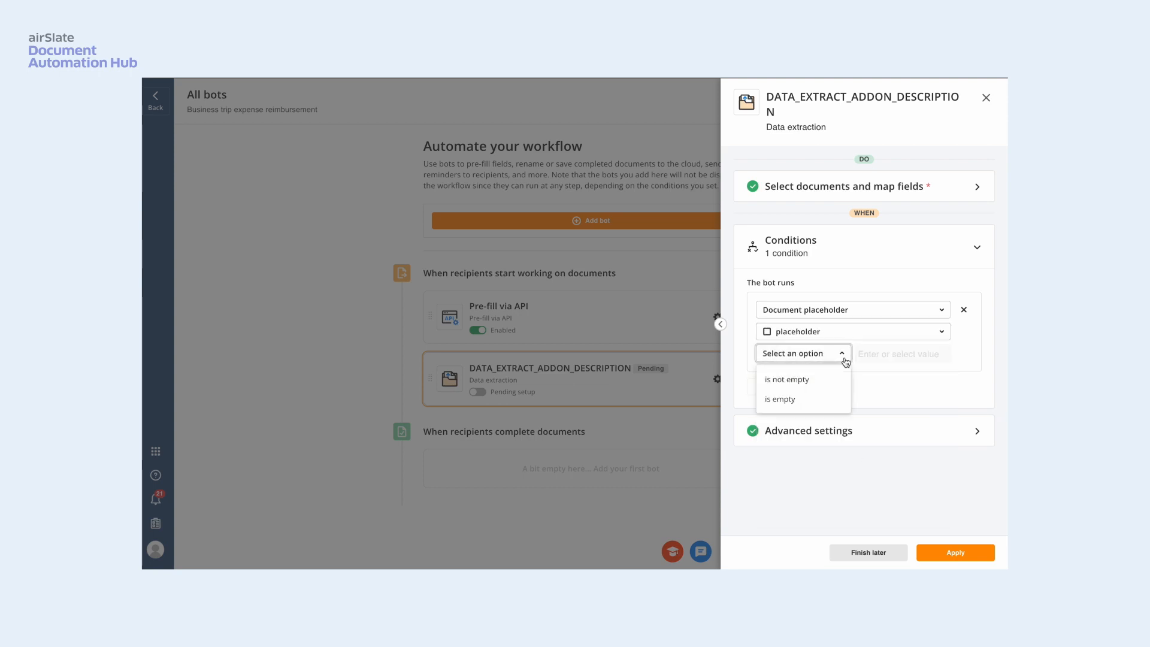
click(788, 379)
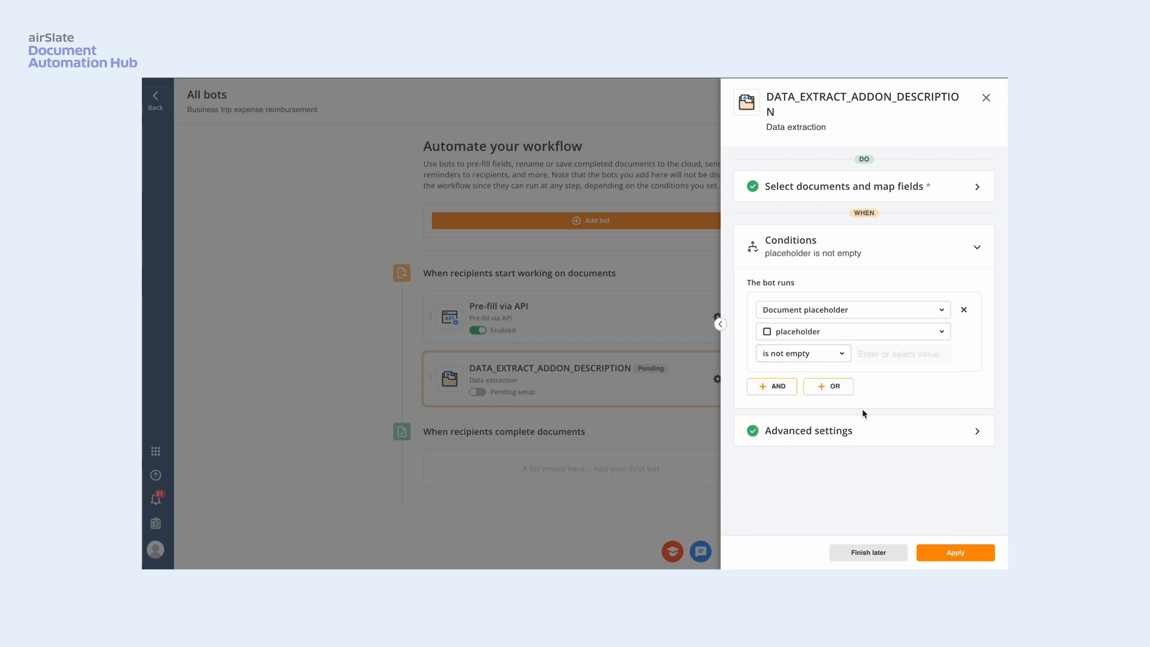
- Set the bot to run on each revision when its conditions are met and apply the bot's configuration
click(978, 433)
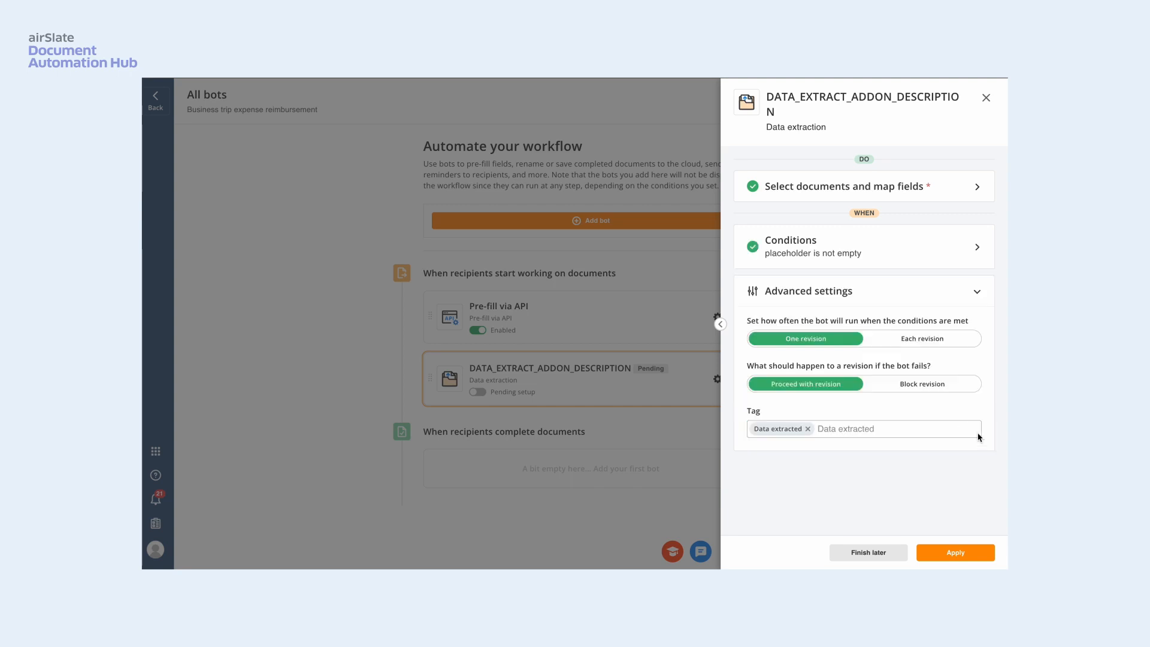
click(926, 339)
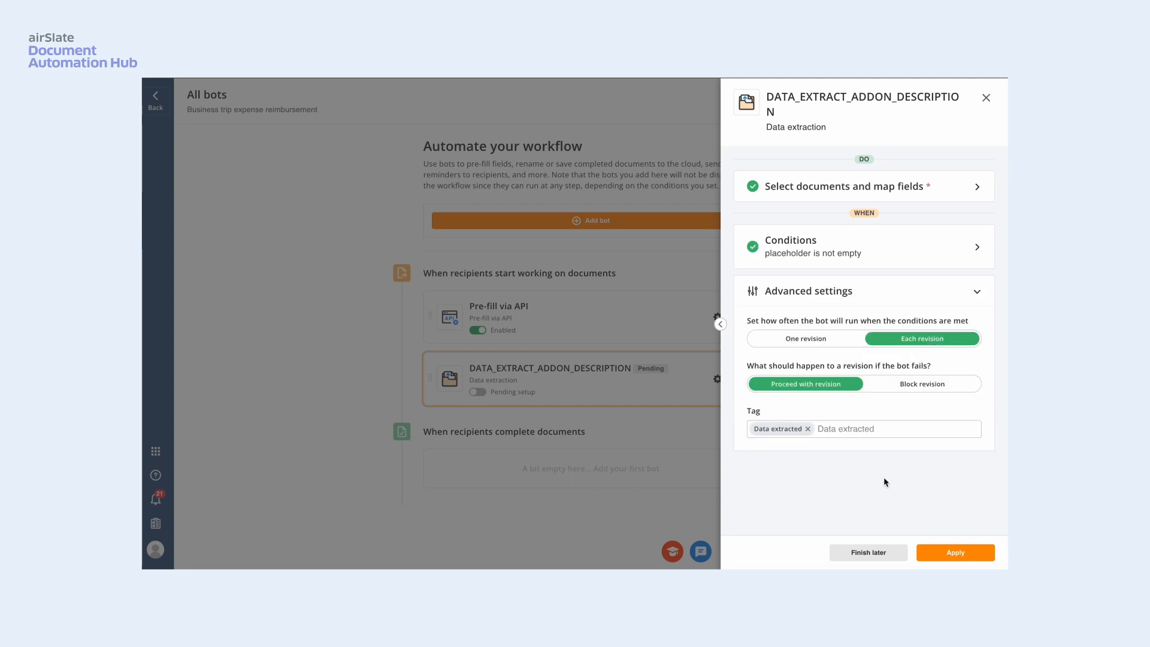
click(970, 558)
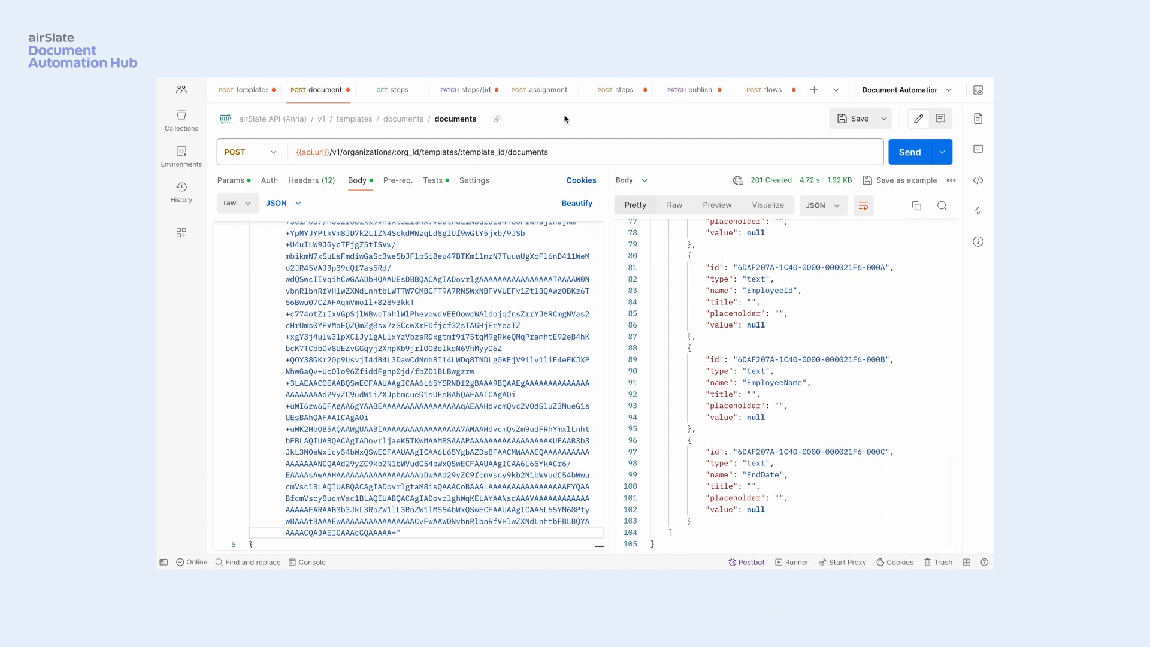
- In Postman, send the GET steps request for the template and copy the ID of the returned step
click(386, 94)
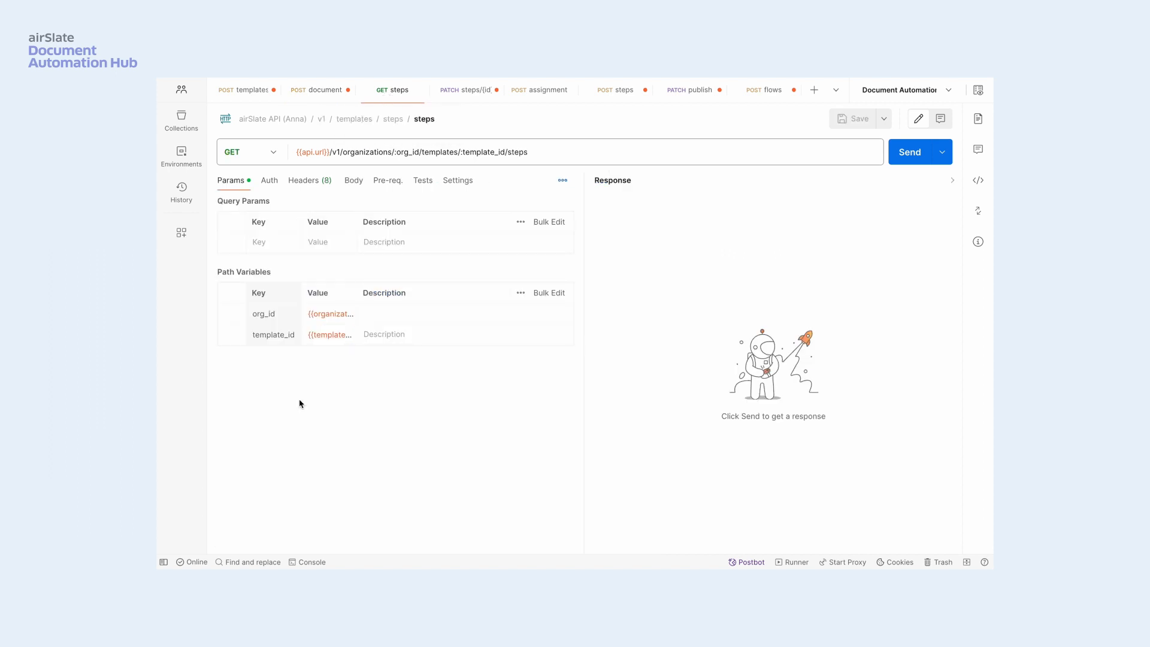
click(903, 160)
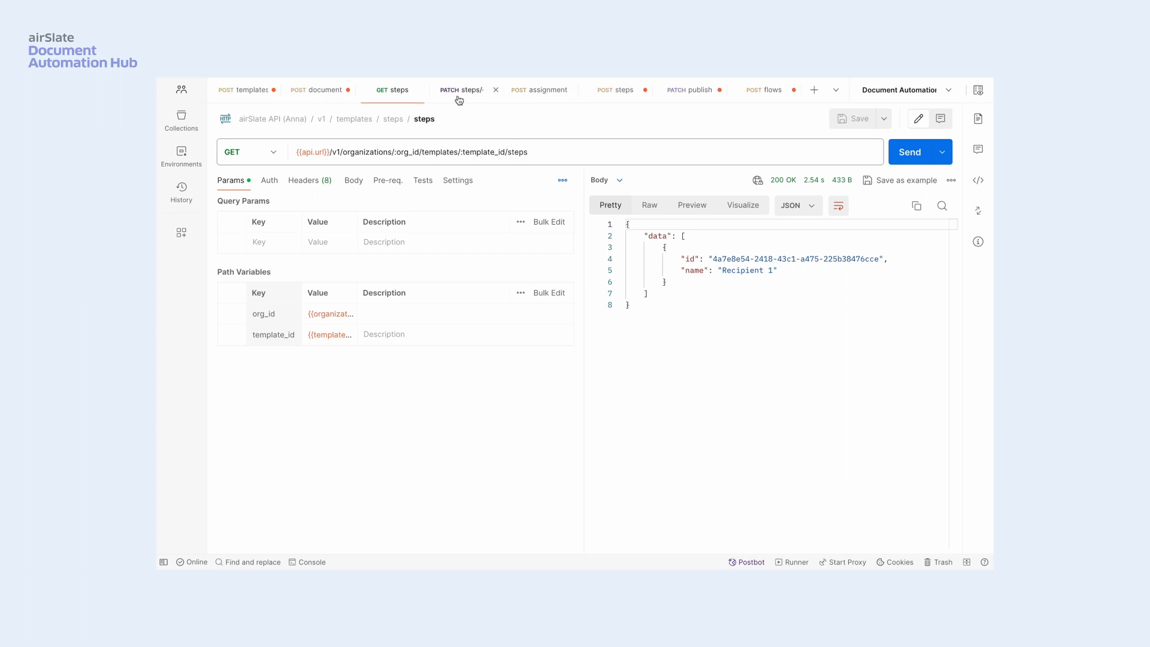
drag(713, 259, 879, 262)
key(ctrl+c)
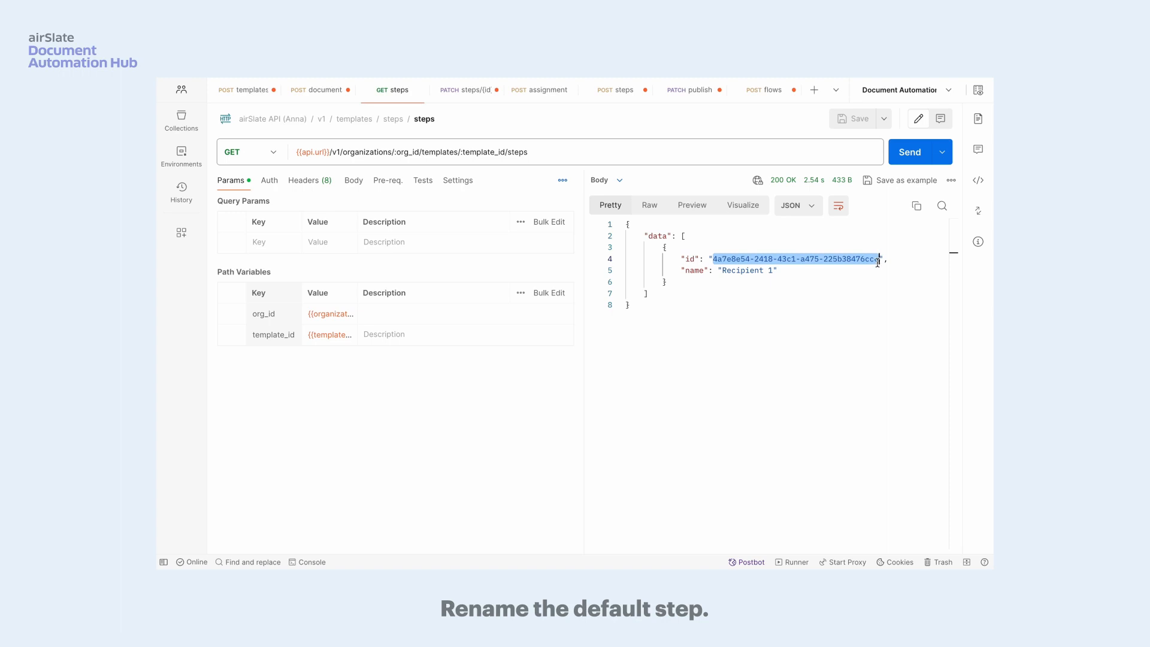
- Set the step_id path variable of the PATCH steps/{id} request to the copied step ID
click(453, 96)
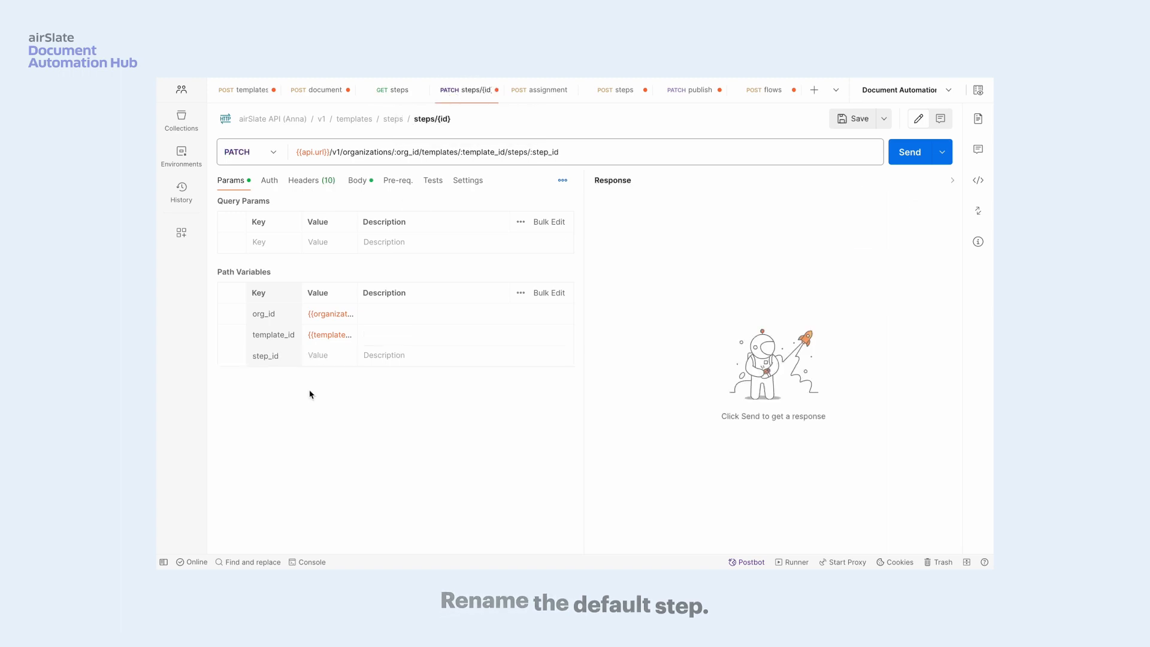
click(326, 358)
text(4a7e3e54-2418-43c1-a475-225b38476cce)
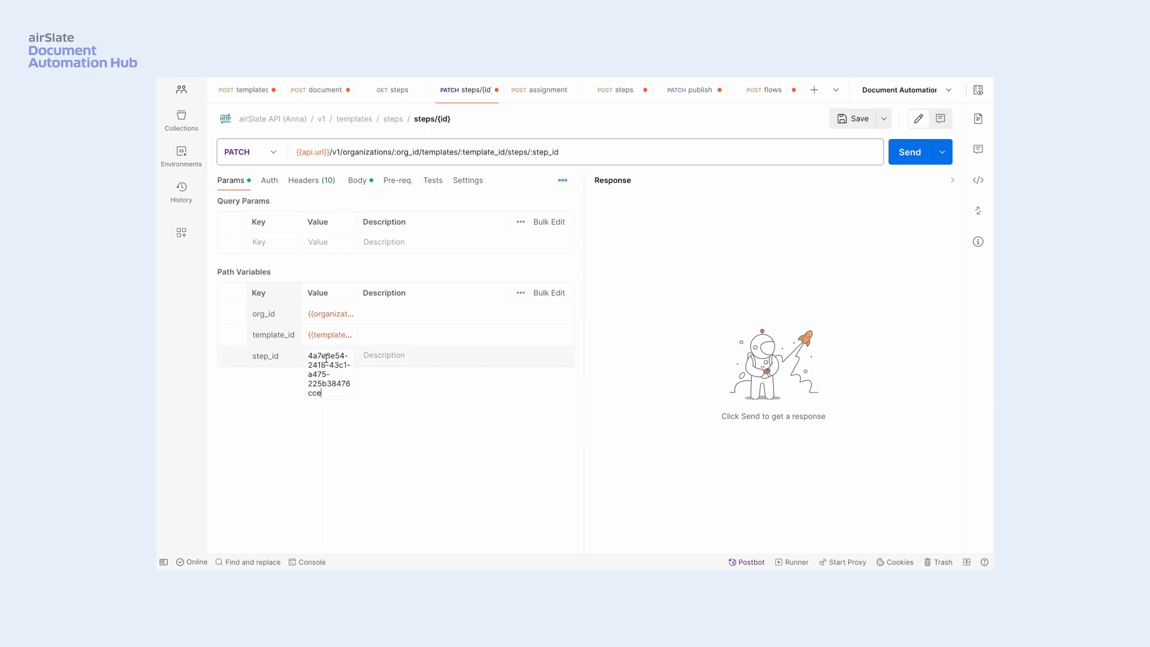
- Rename the existing step to "Employee" with the PATCH steps/{id} request, and create a second step named "Accountant" with the POST steps request
click(356, 186)
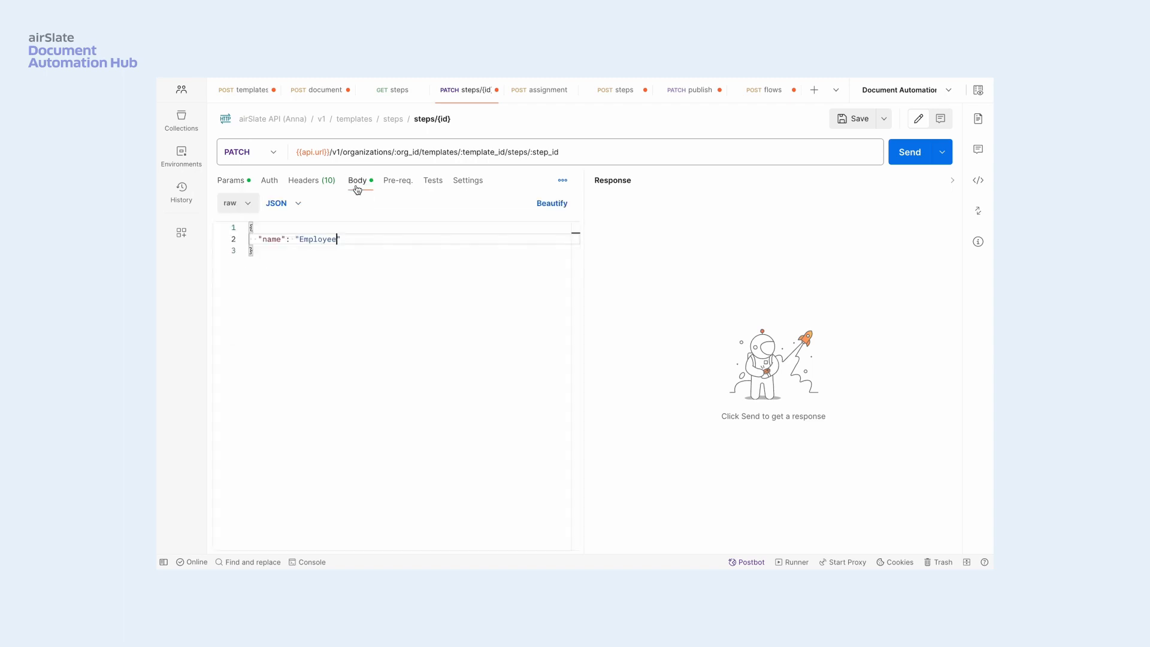
click(912, 158)
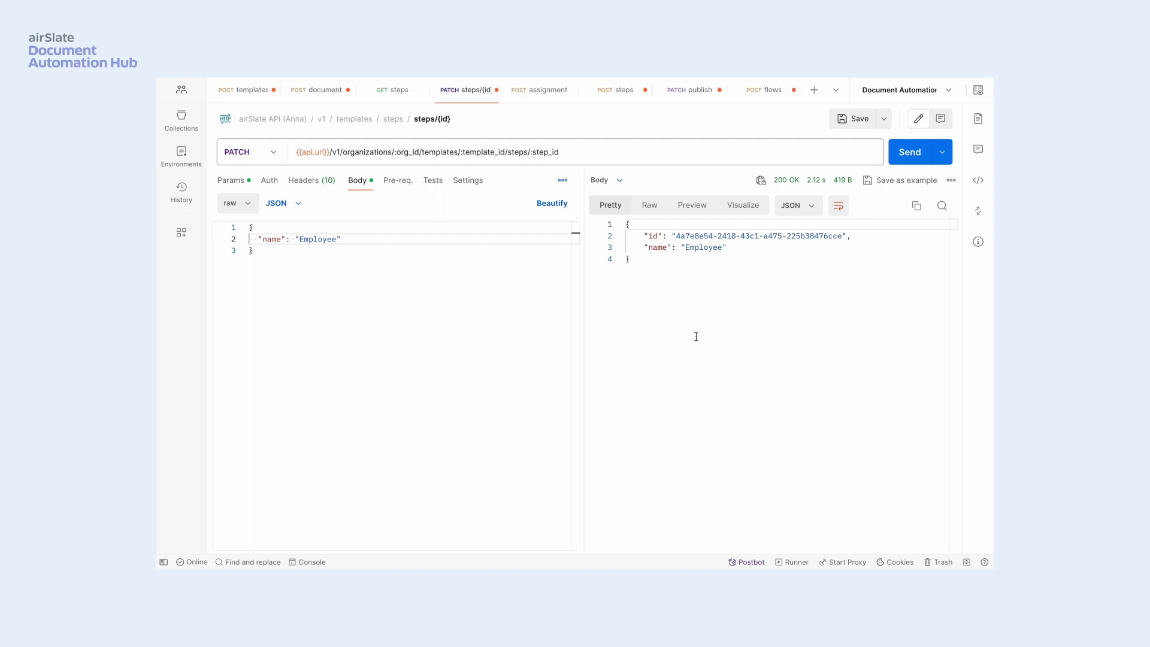
click(617, 90)
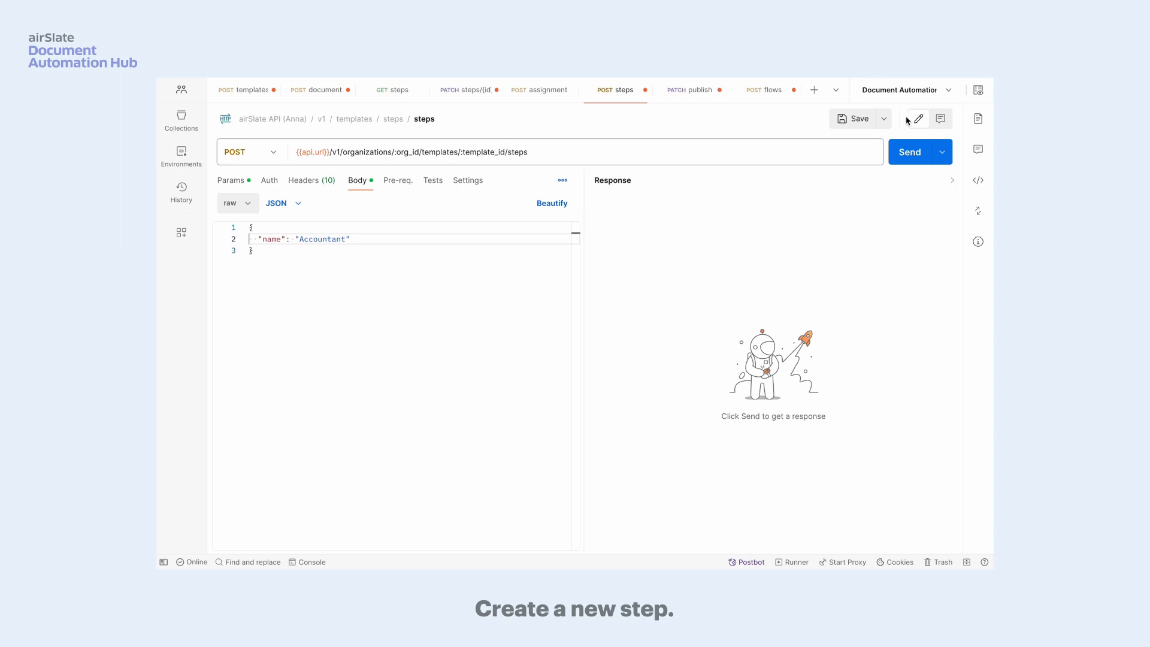
click(911, 153)
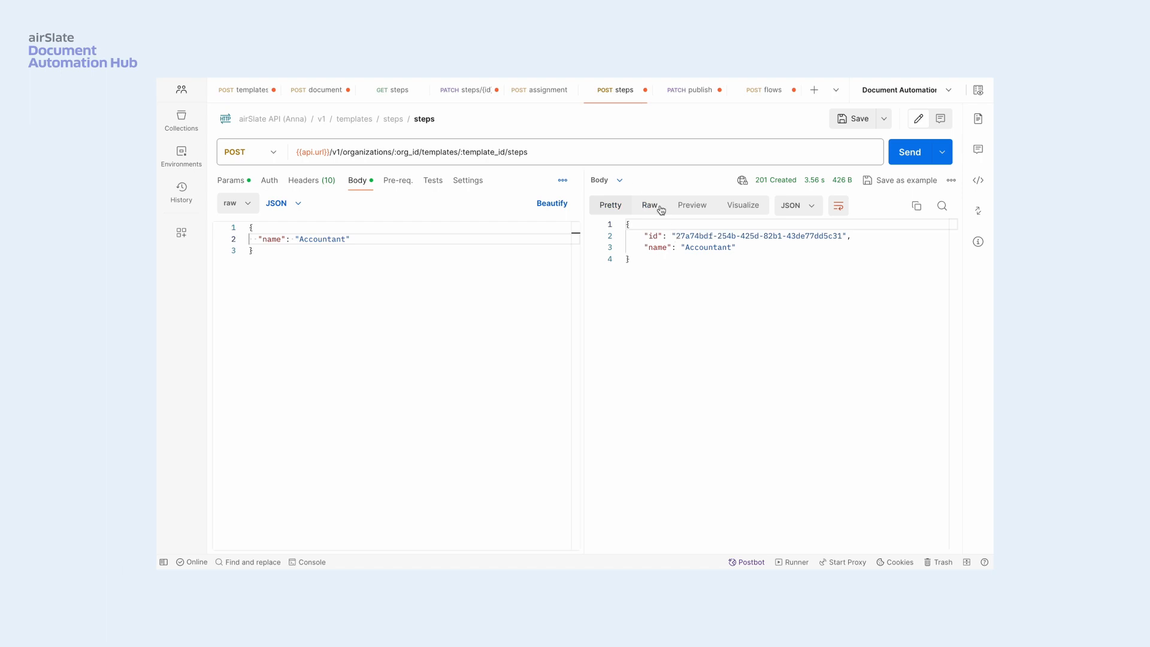
- Copy the Employee step ID from the PATCH steps/{id} response into the first step_id of the POST assignments body
click(535, 93)
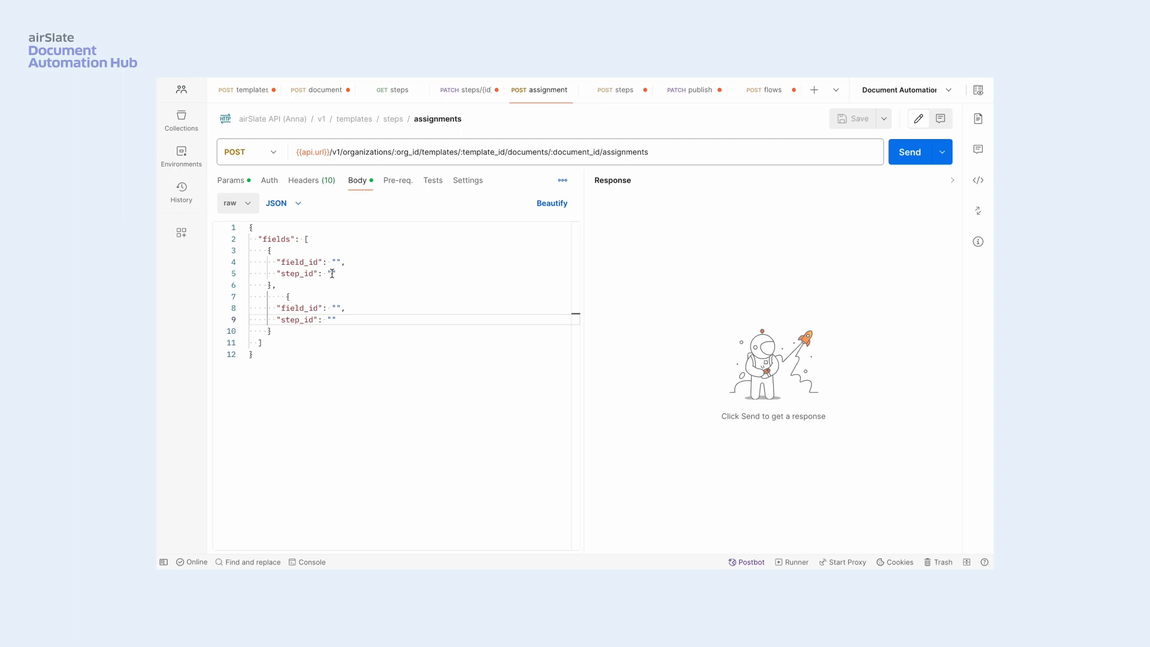
click(466, 90)
drag(676, 236, 841, 236)
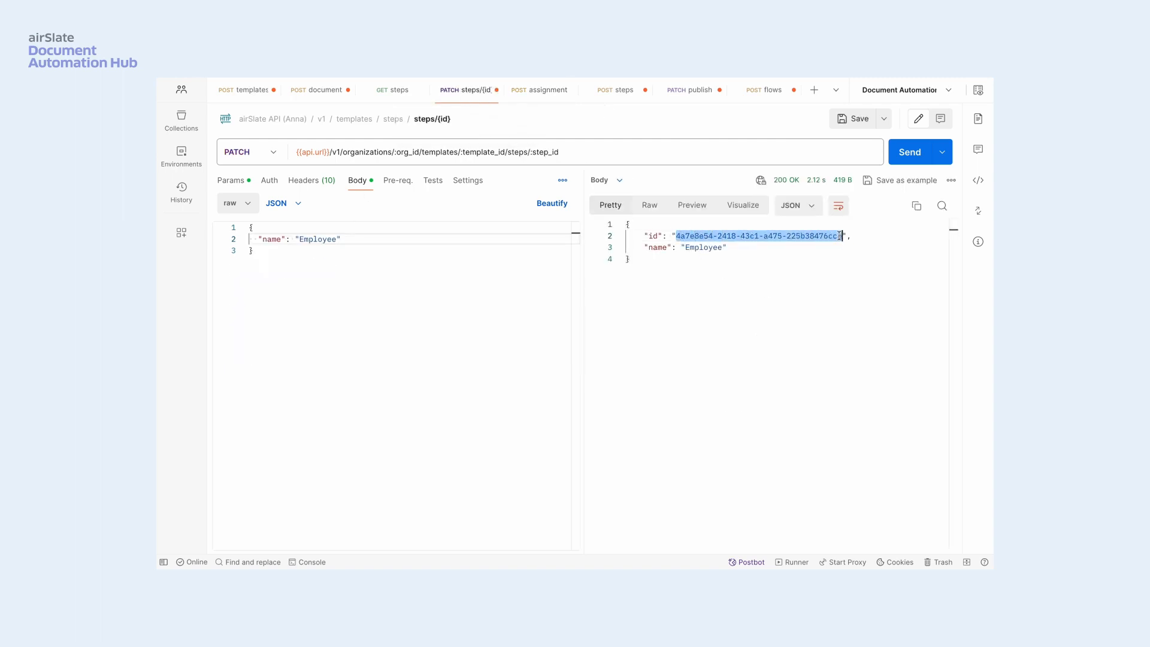
click(528, 91)
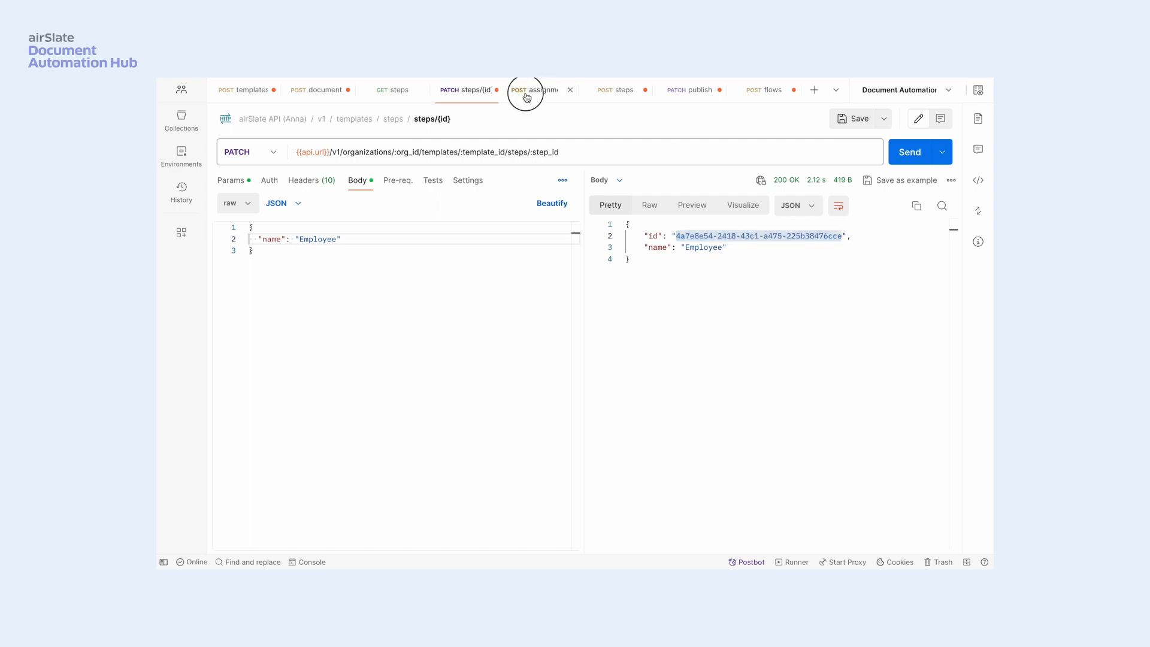
click(336, 262)
click(333, 274)
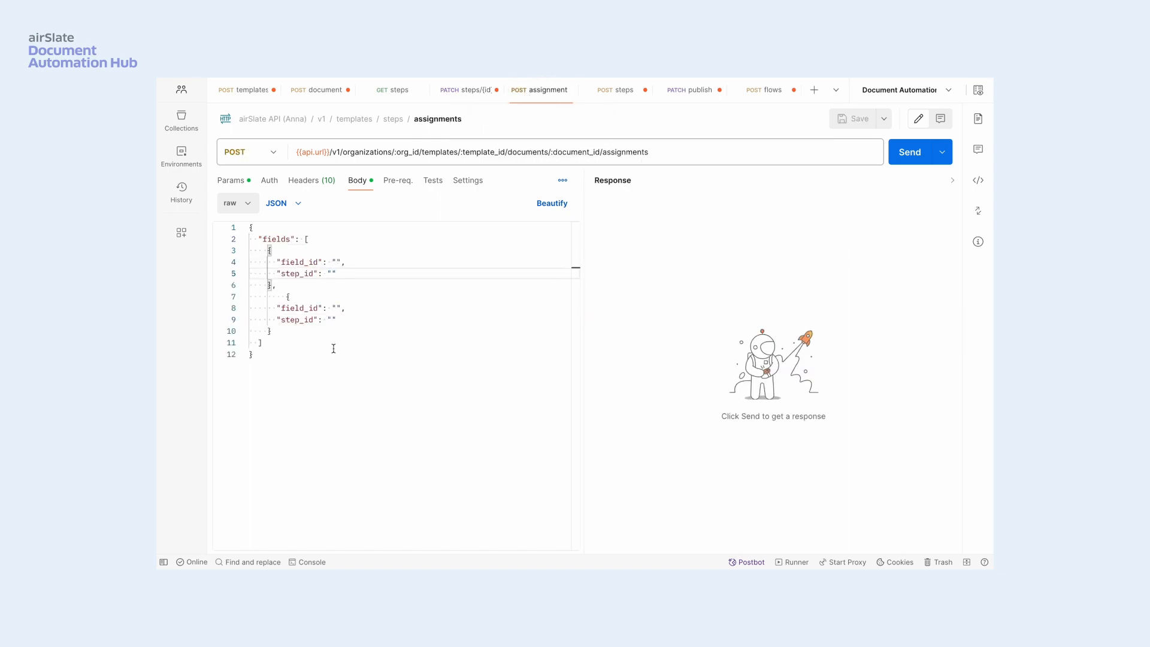
key(ctrl+v)
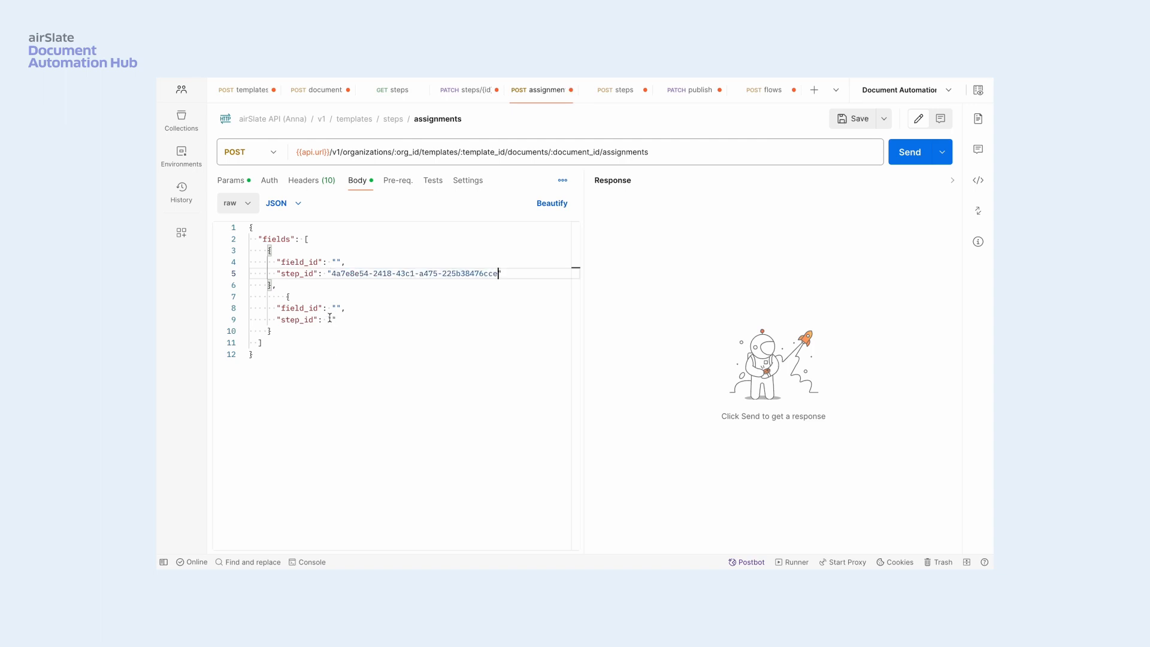
- Copy the signature_employee field ID from the POST documents response into the first field_id of the assignments body
click(309, 93)
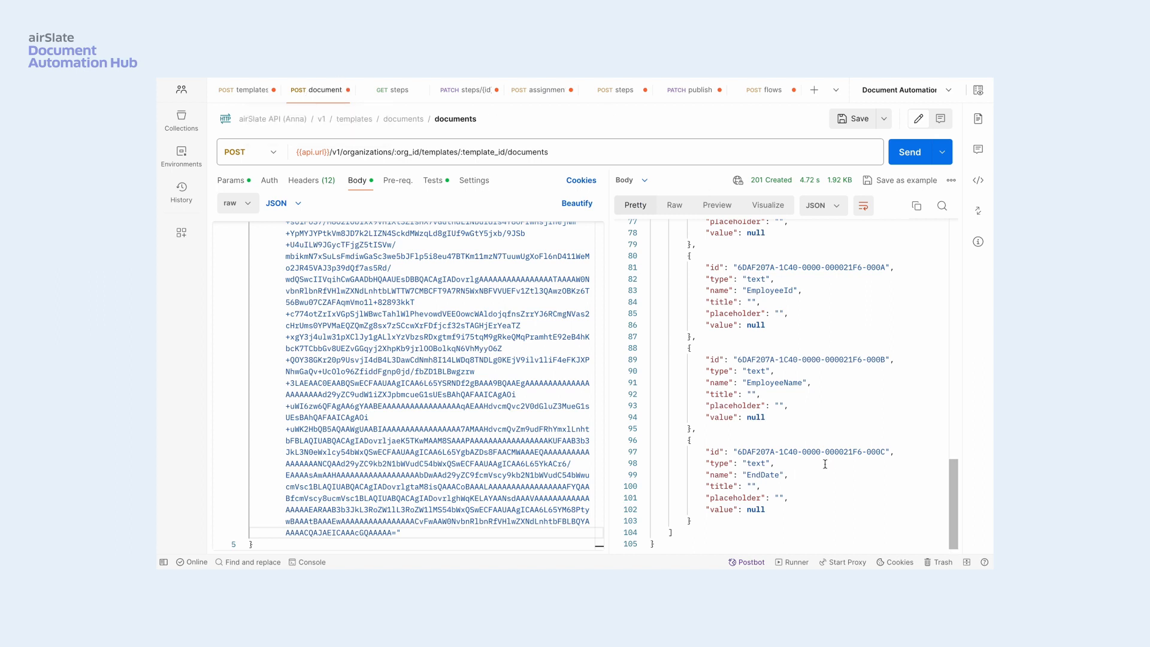
scroll(843, 337, up, 15)
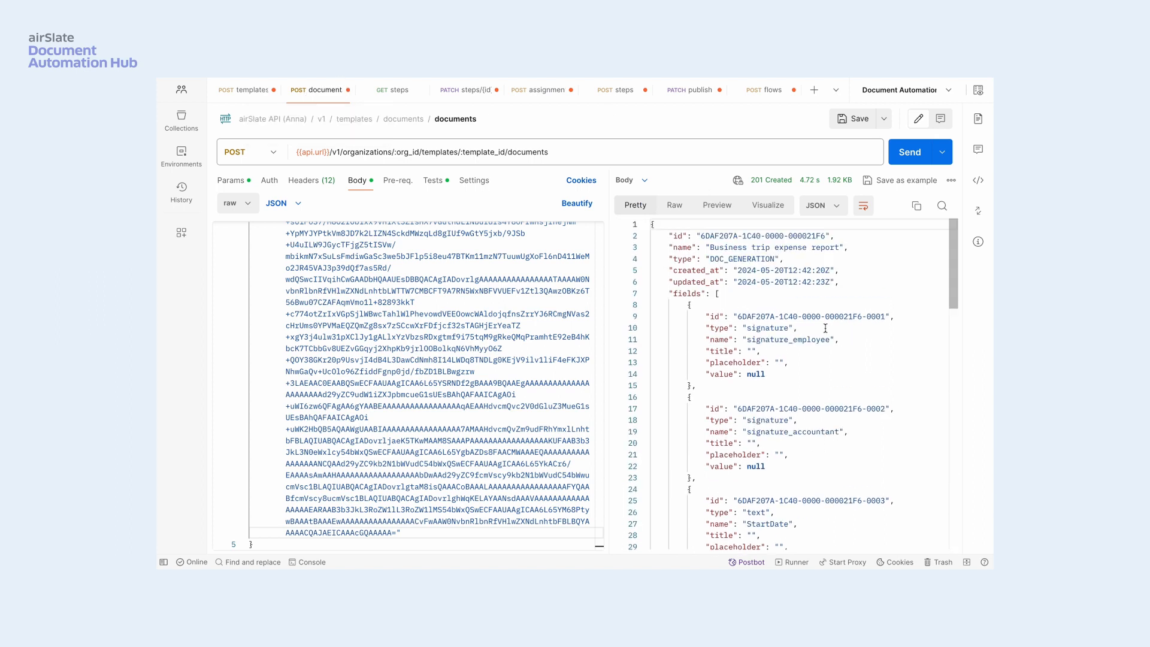
drag(740, 317, 884, 312)
key(ctrl+c)
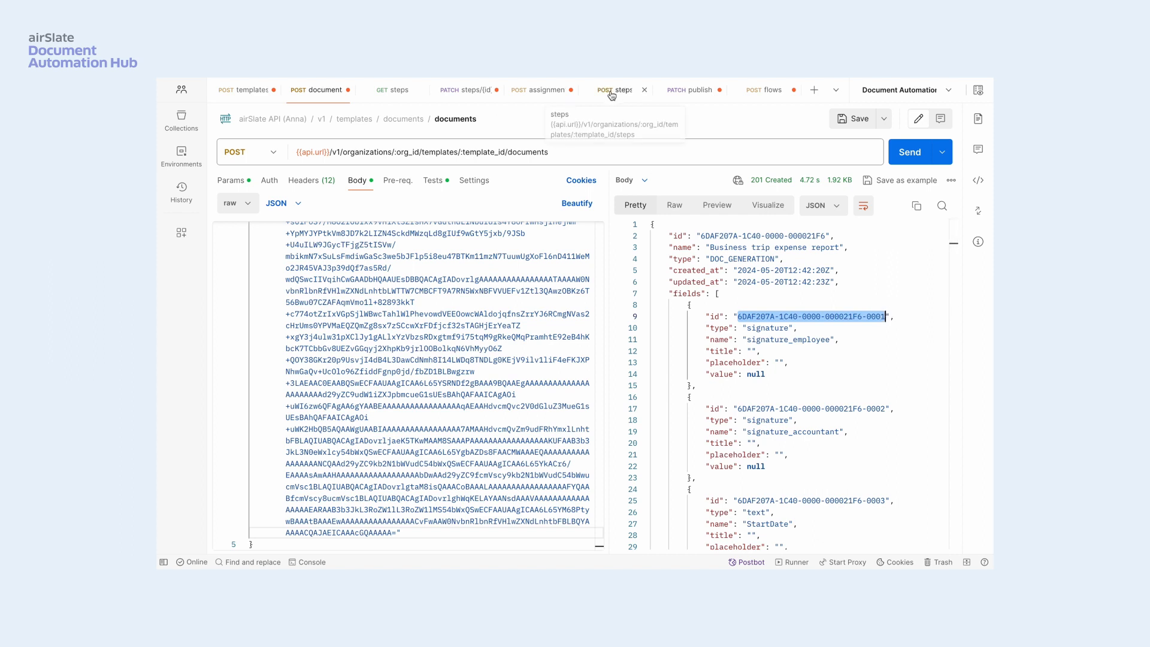
click(538, 90)
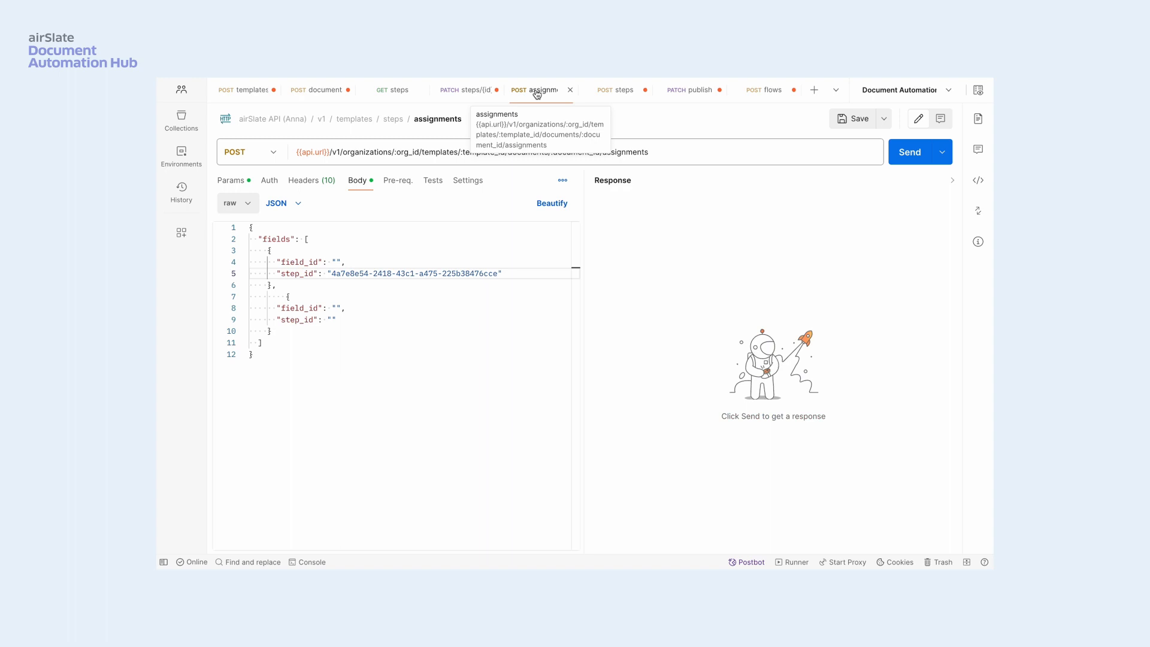
click(336, 262)
key(ctrl+v)
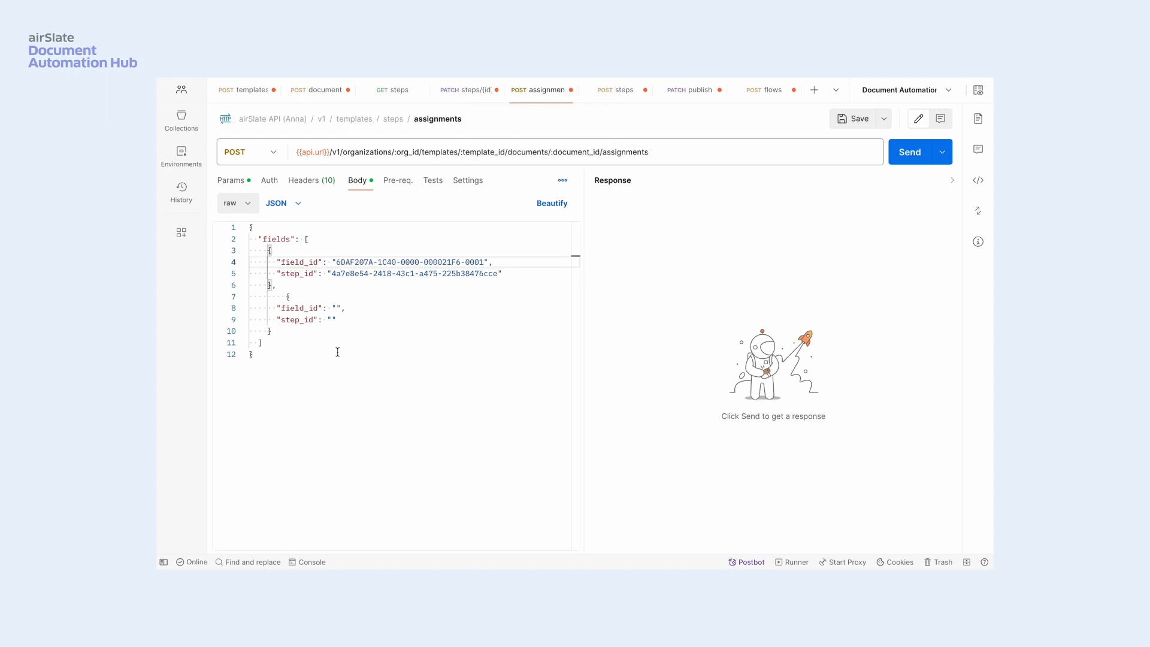
- Copy the Accountant step ID from the POST steps response into the second step_id of the assignments body
click(335, 308)
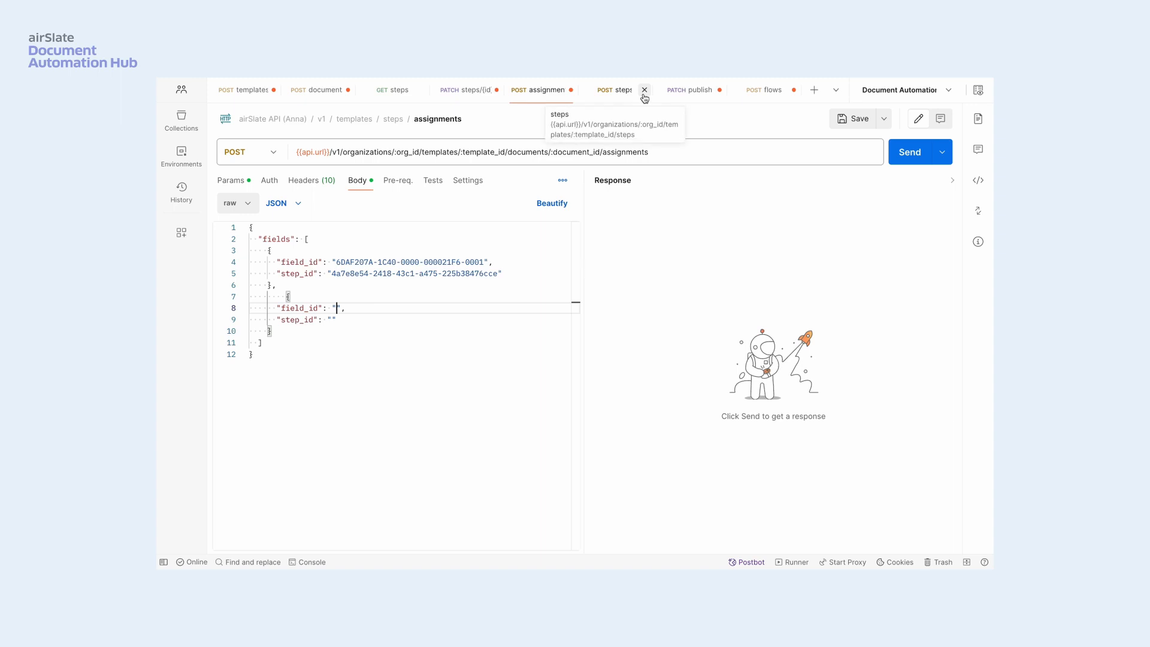
click(611, 94)
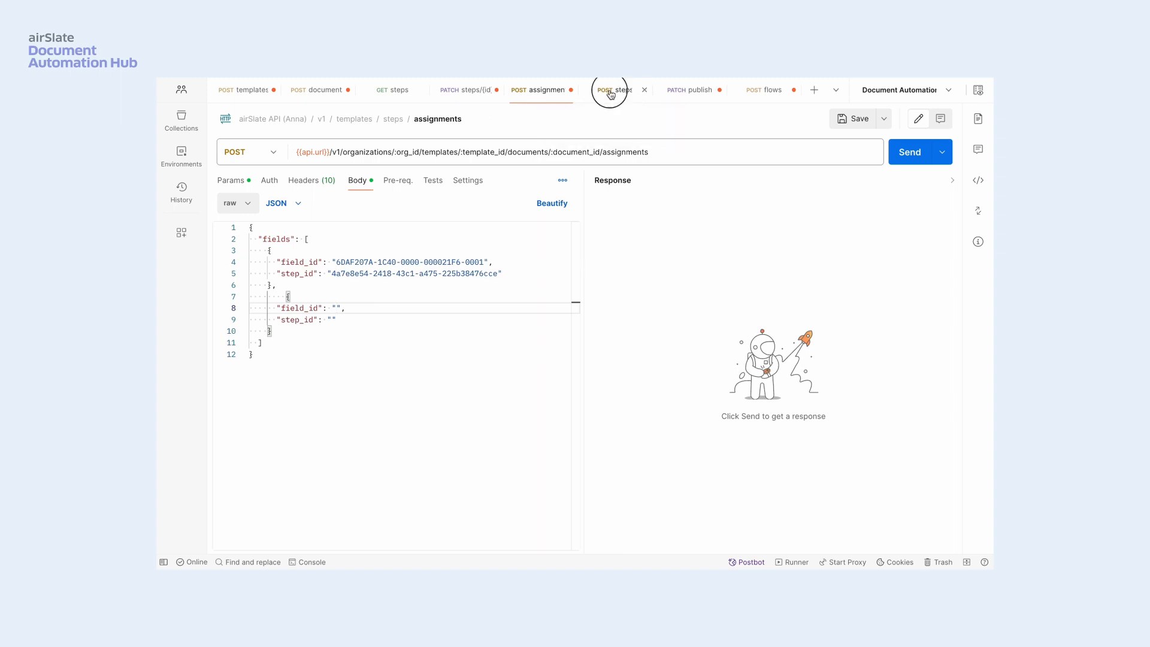
drag(676, 236, 841, 236)
key(ctrl+c)
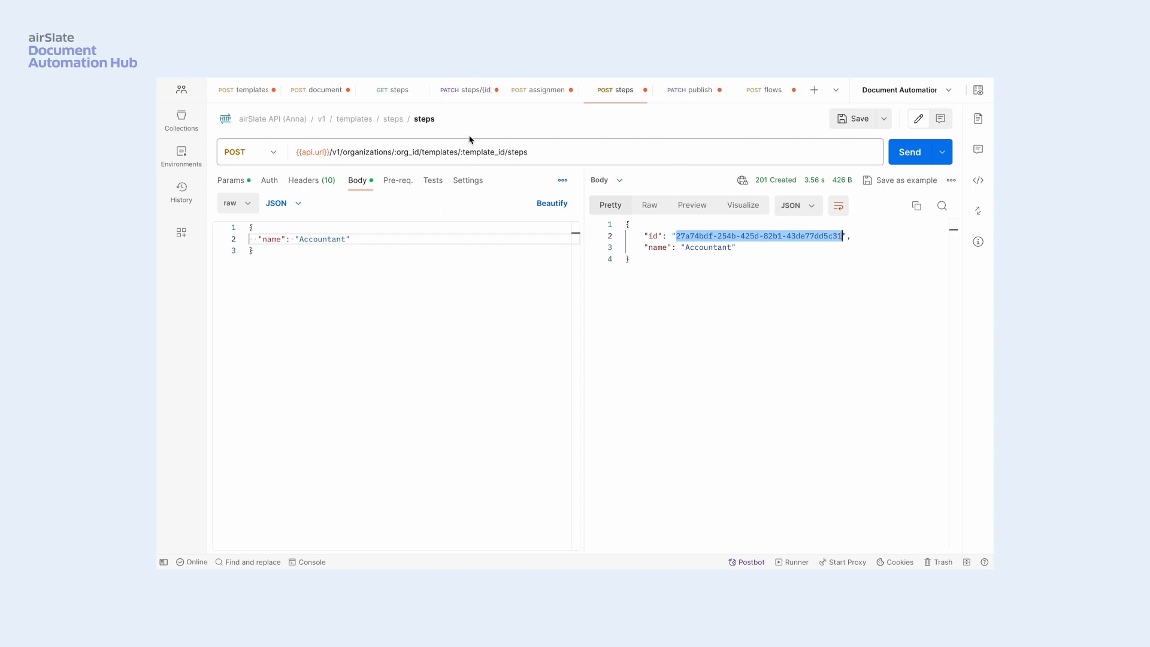
click(526, 96)
click(332, 319)
key(ctrl+v)
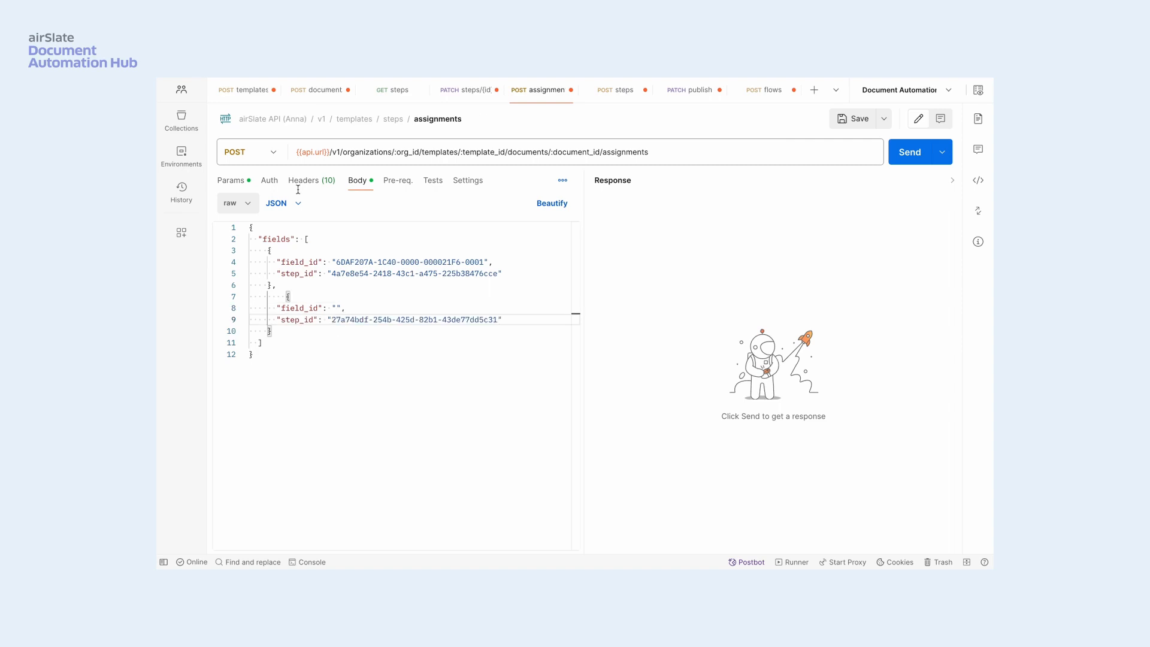
- Copy the signature_accountant field ID from the documents response into the second field_id, and send the POST assignments request
click(312, 92)
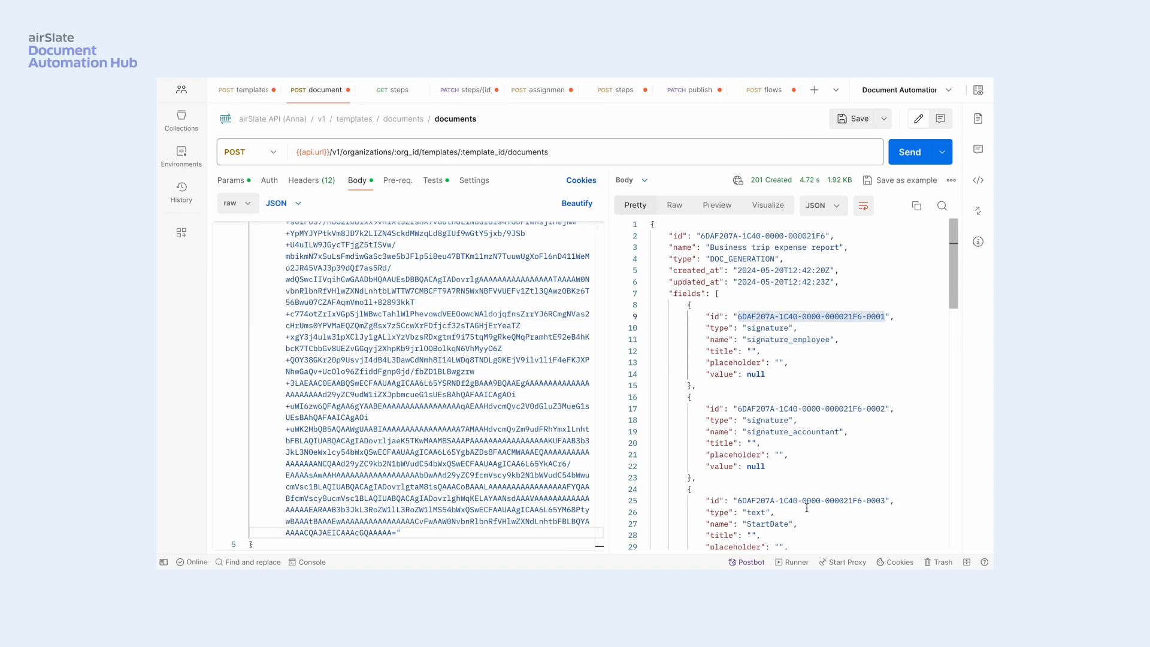
drag(738, 409, 884, 407)
key(ctrl+c)
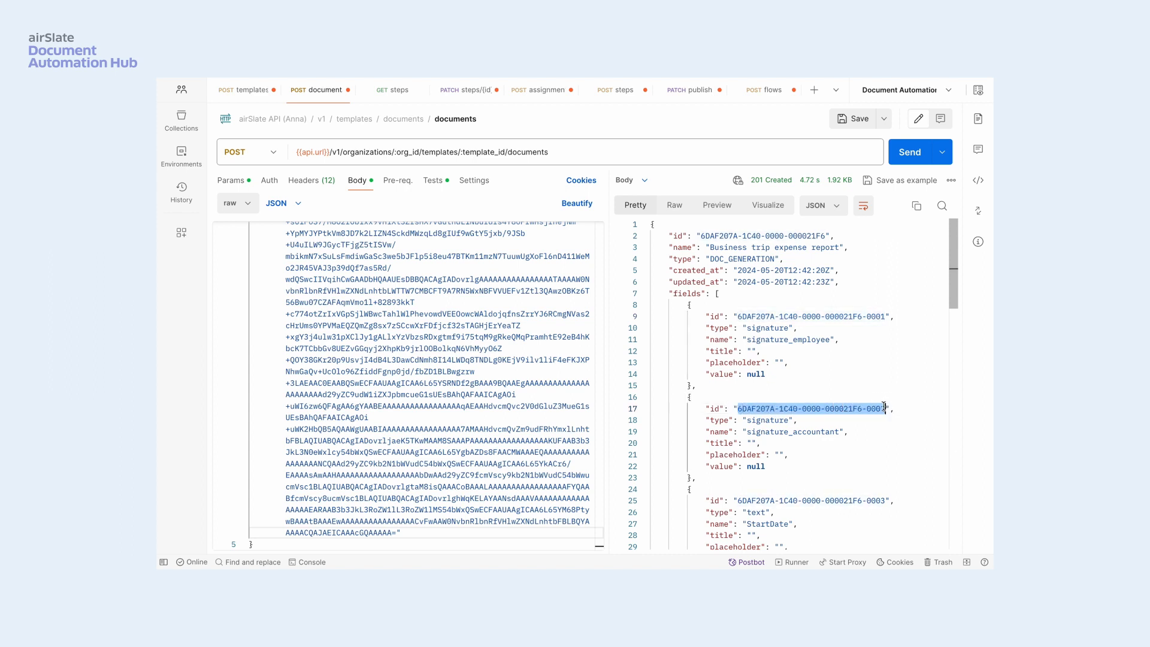
click(530, 91)
click(336, 307)
key(ctrl+v)
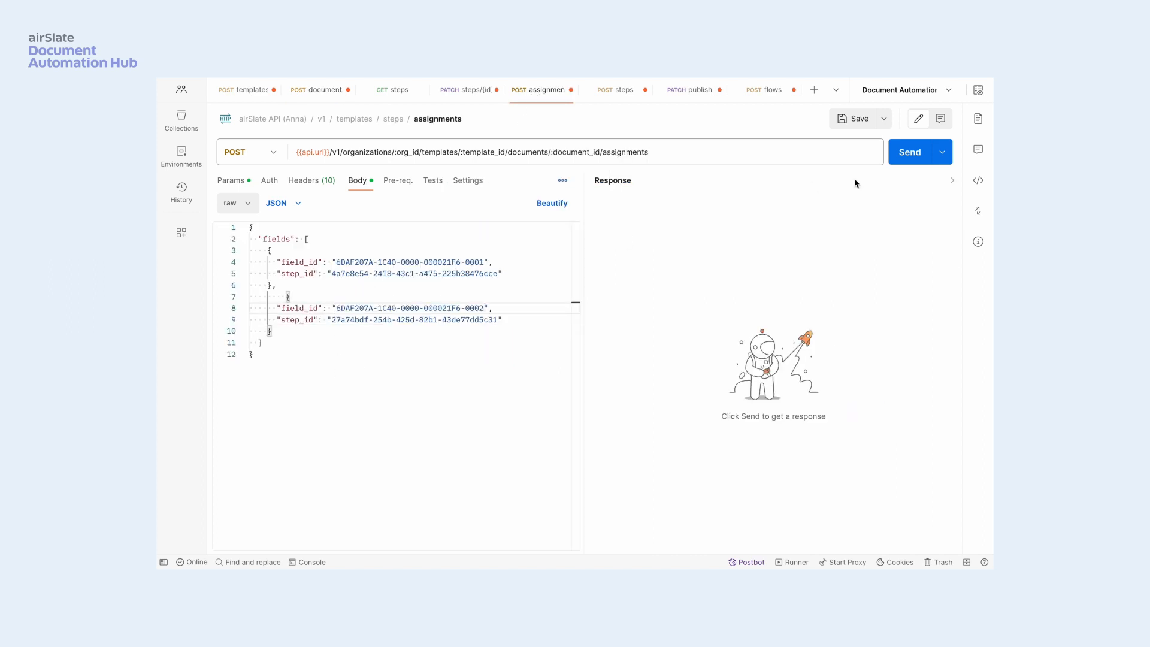
click(906, 155)
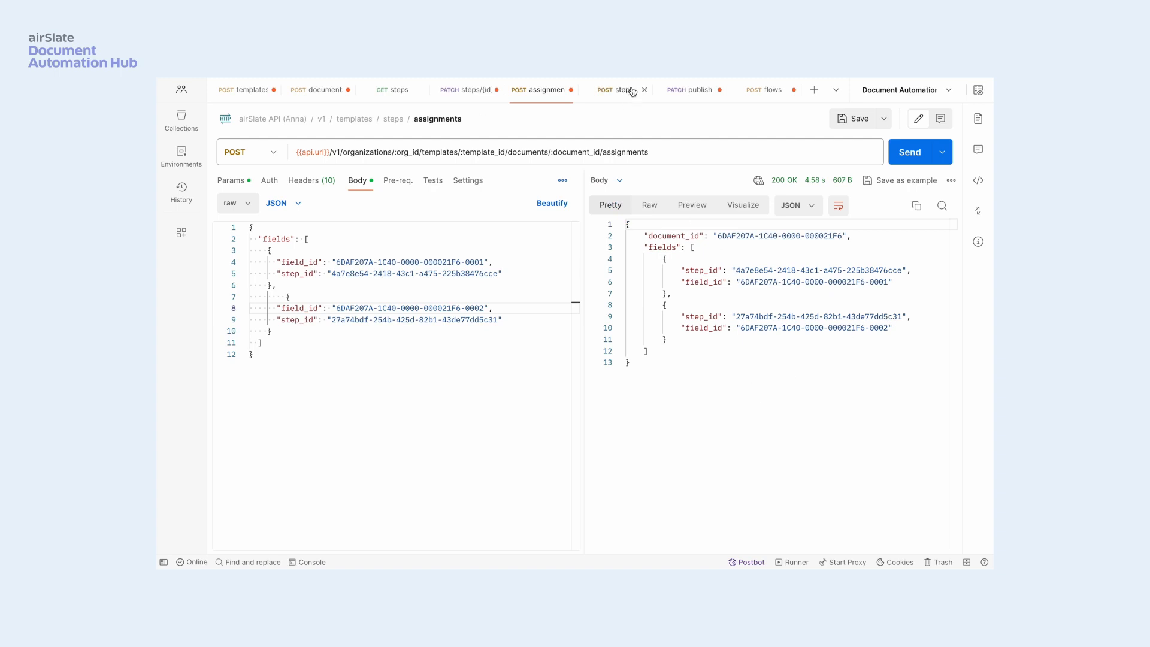
- Set the publish request's version_id to the template version ID from the POST templates response, and send the request to publish the template
click(690, 97)
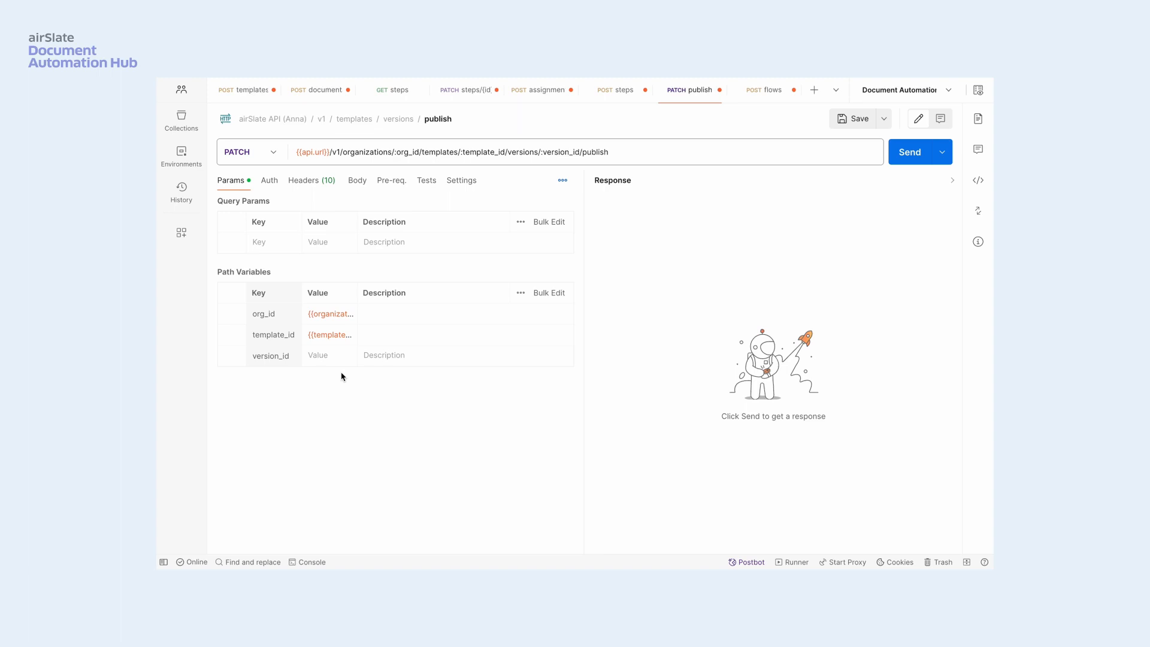
click(242, 91)
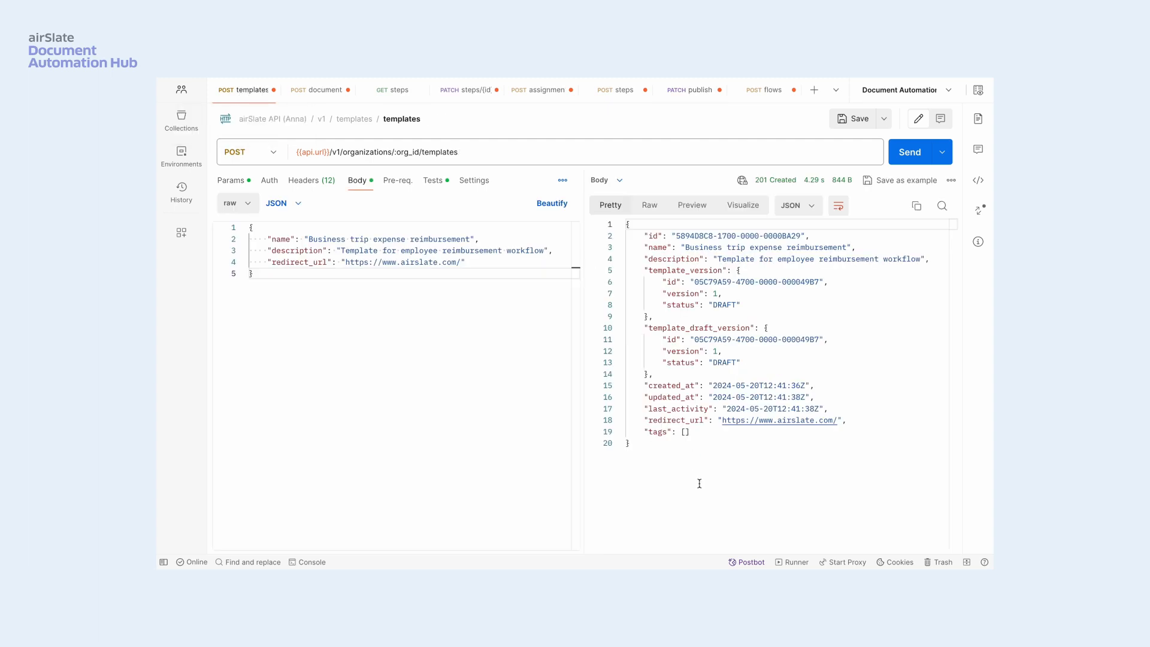
drag(694, 282, 820, 284)
key(ctrl+c)
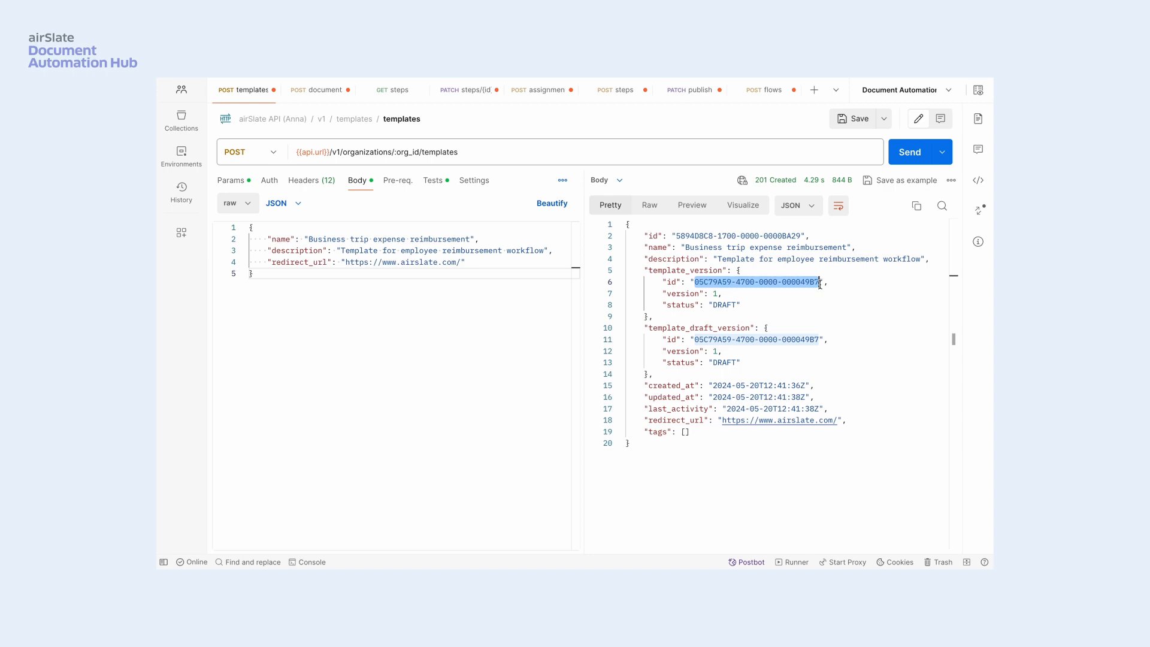
click(689, 92)
click(335, 354)
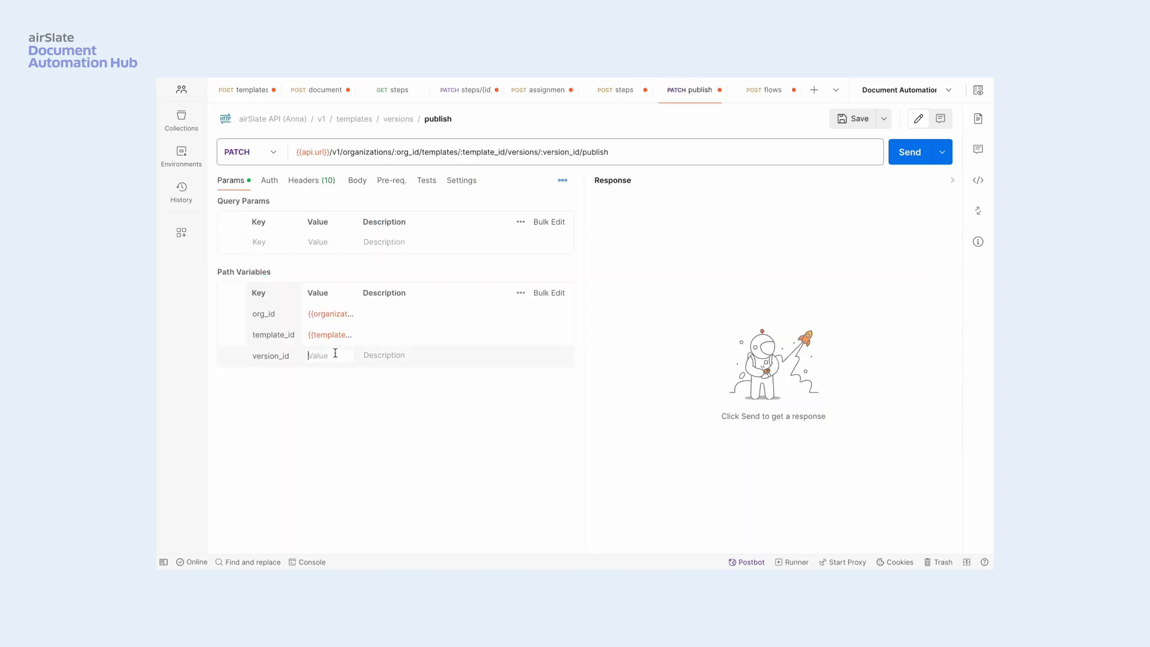
key(ctrl+v)
click(906, 160)
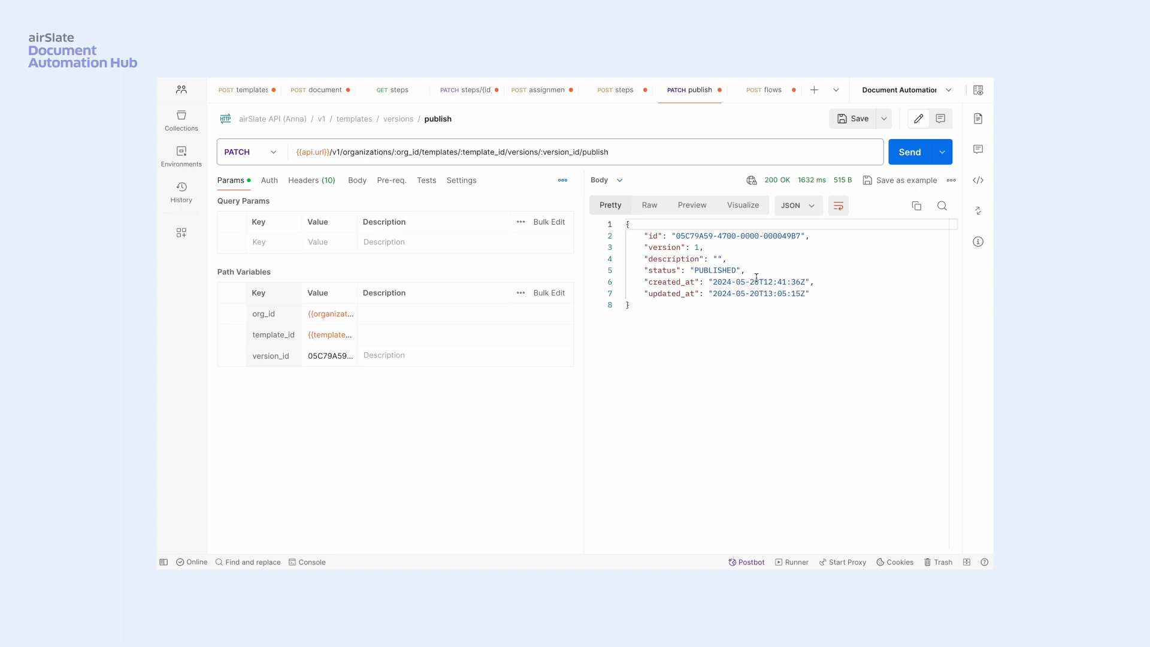
- Review the POST flows body and fill its empty document id with the Business trip expense report's ID from the documents response
click(756, 93)
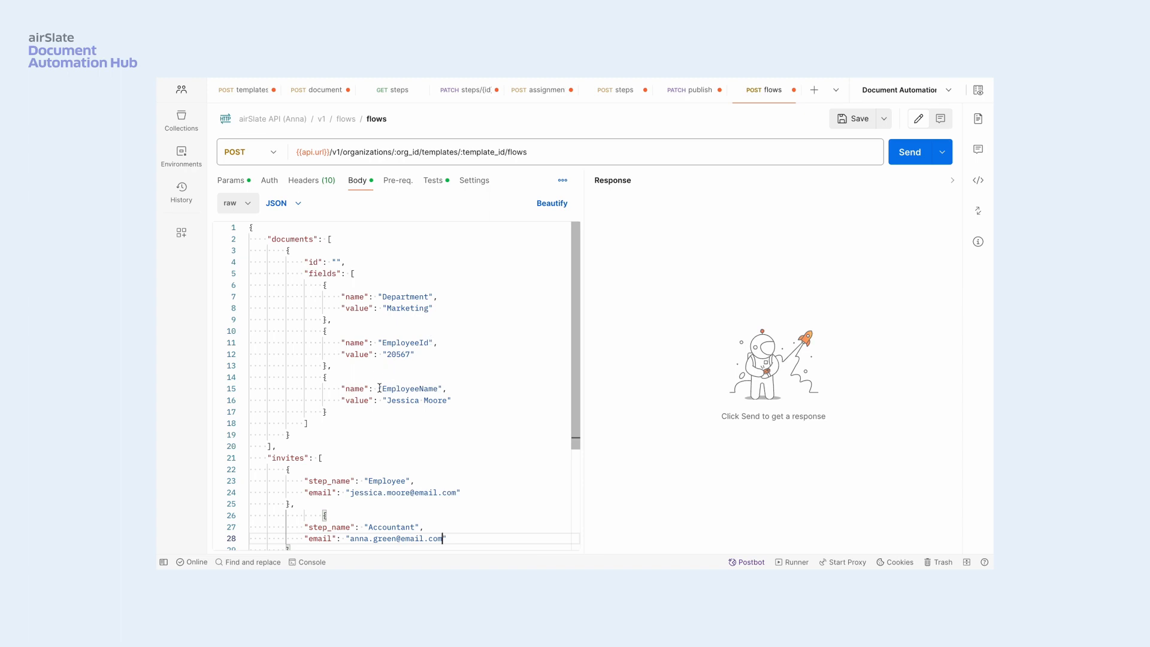
scroll(440, 437, down, 3)
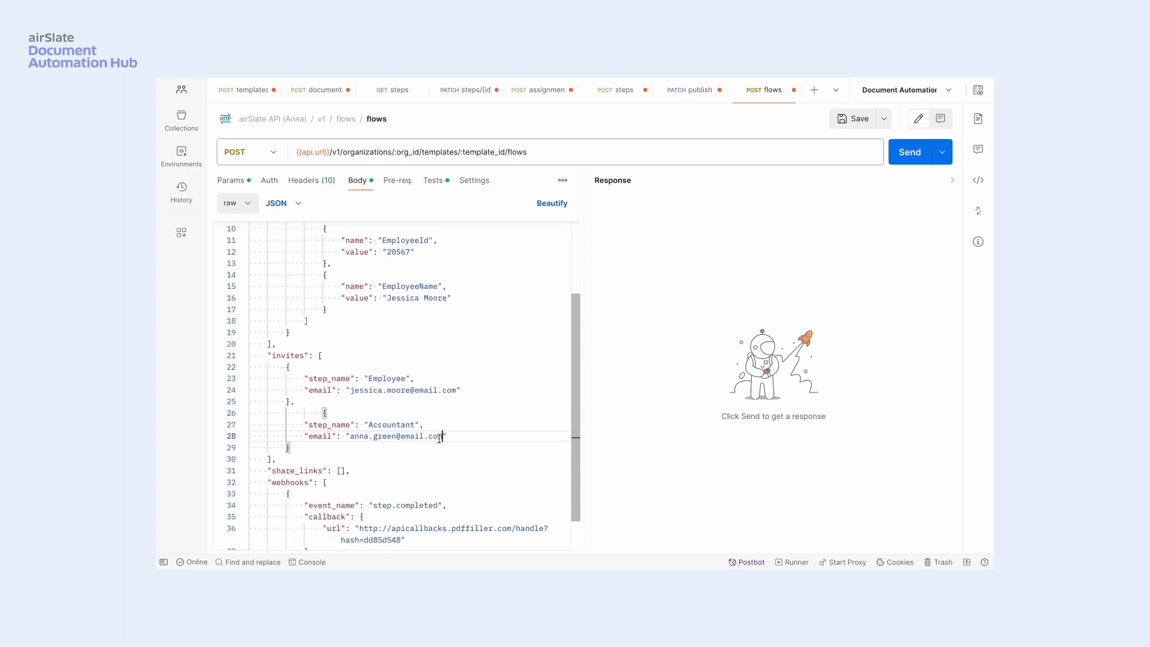
scroll(440, 437, down, 1)
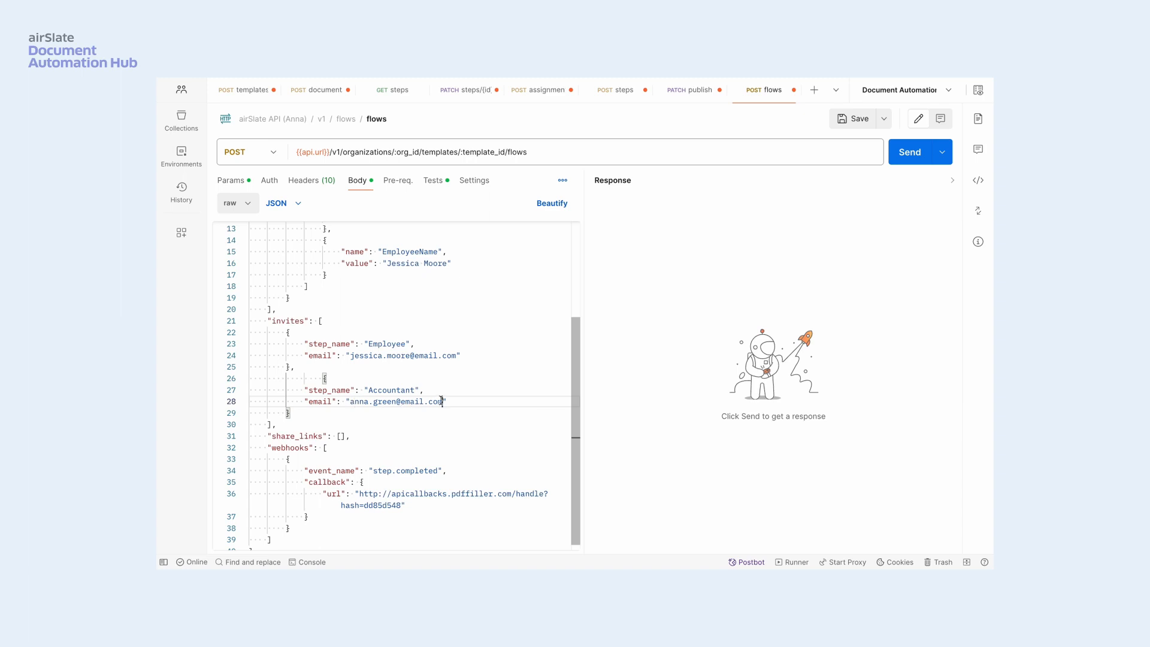
scroll(384, 426, down, 1)
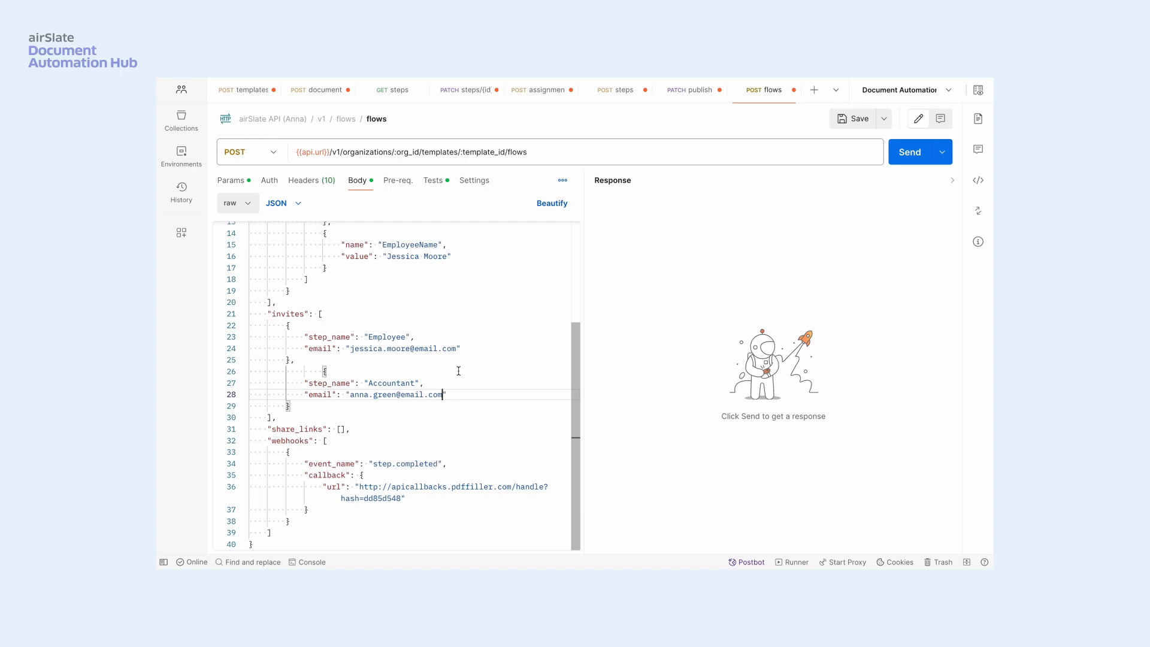
scroll(458, 371, up, 5)
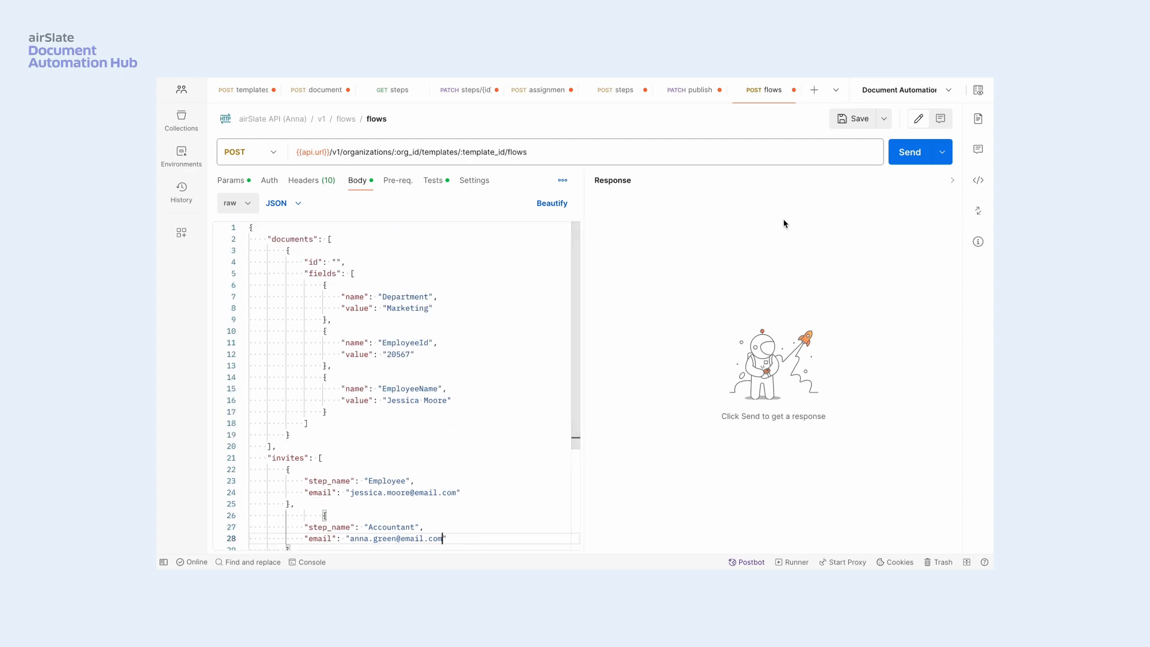
click(337, 262)
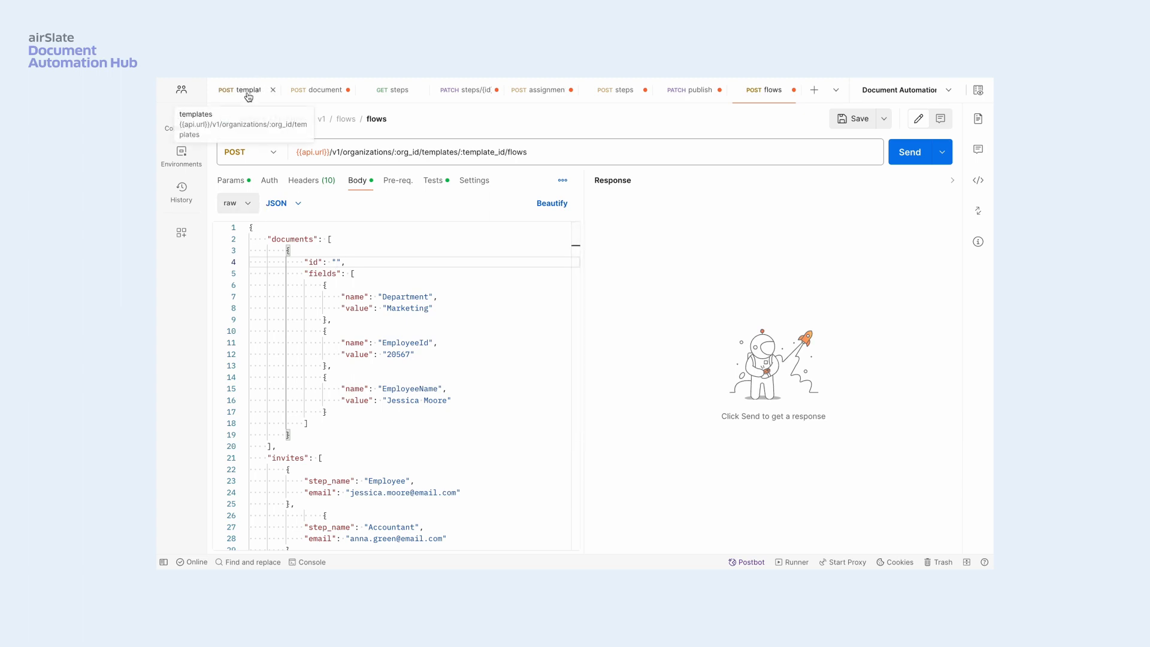
click(319, 96)
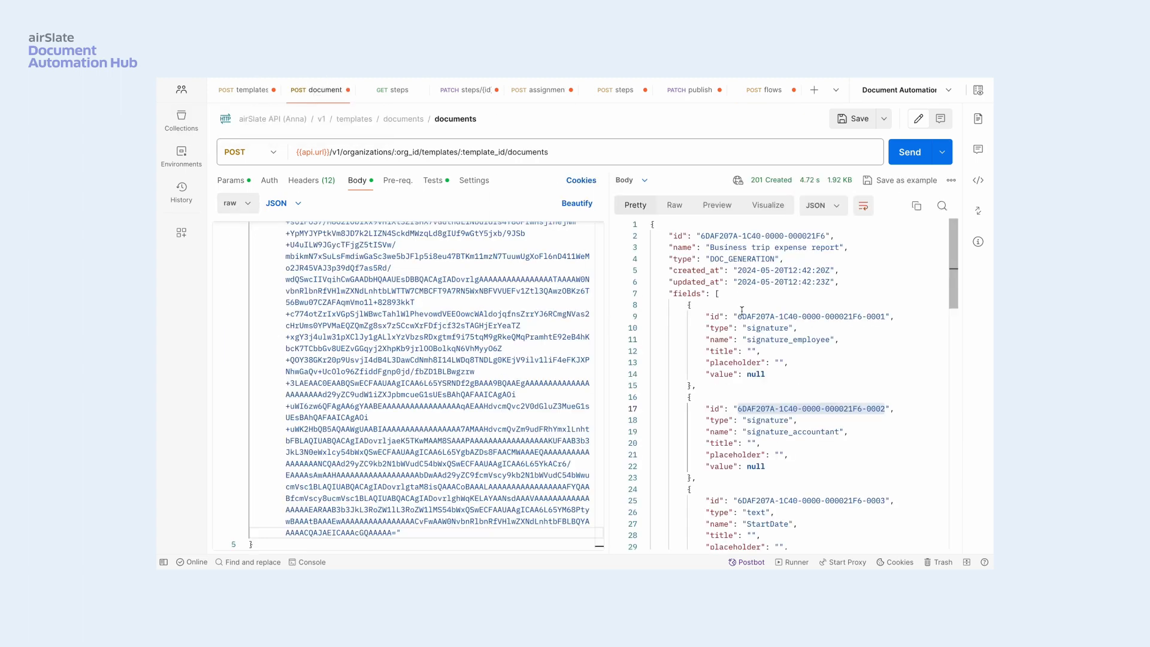
click(701, 234)
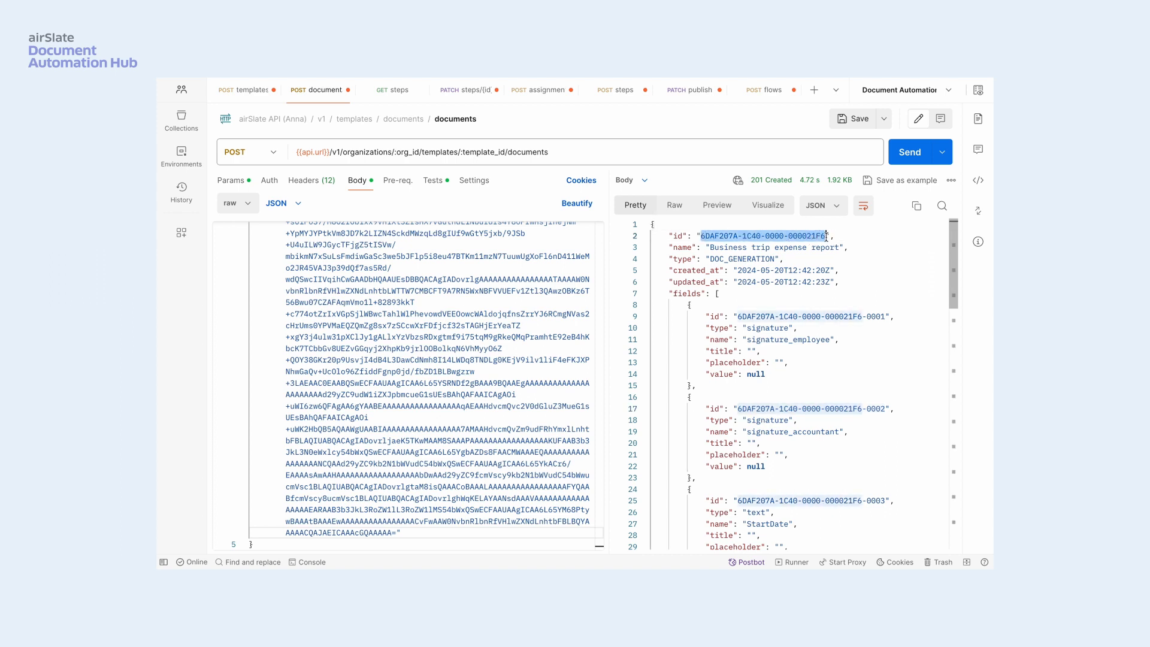
click(757, 91)
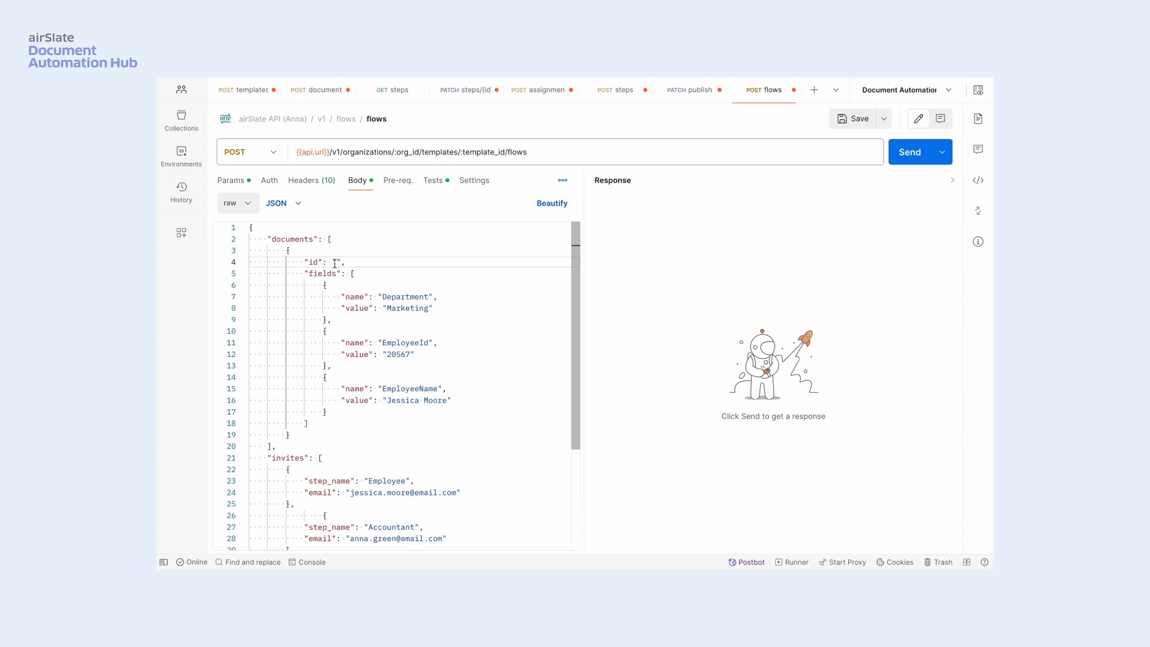
click(336, 262)
key(ctrl+v)
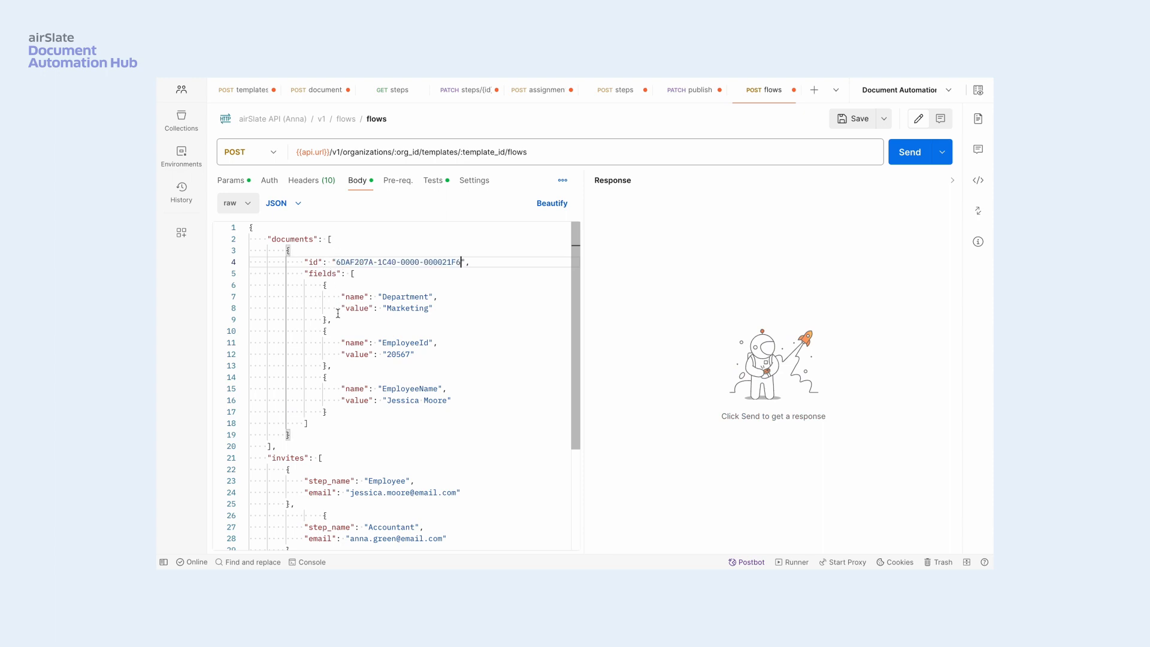
- Send the POST flows request to start the workflow with the Employee and Accountant invites, and review the response
scroll(497, 363, down, 5)
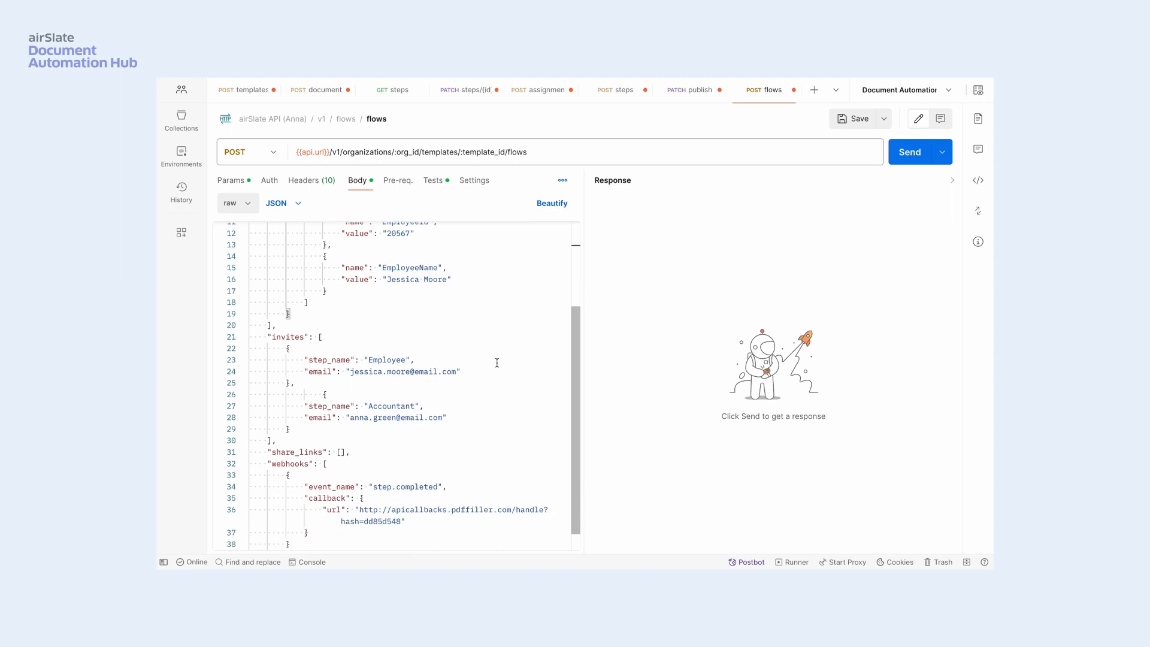
click(910, 153)
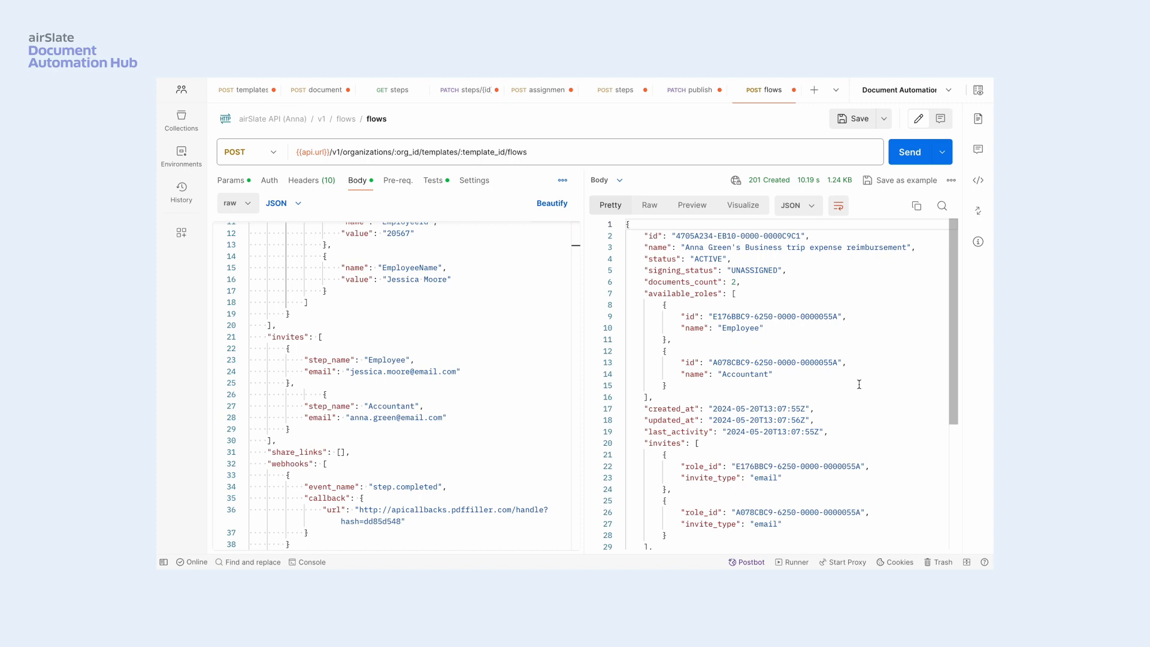
scroll(859, 384, down, 5)
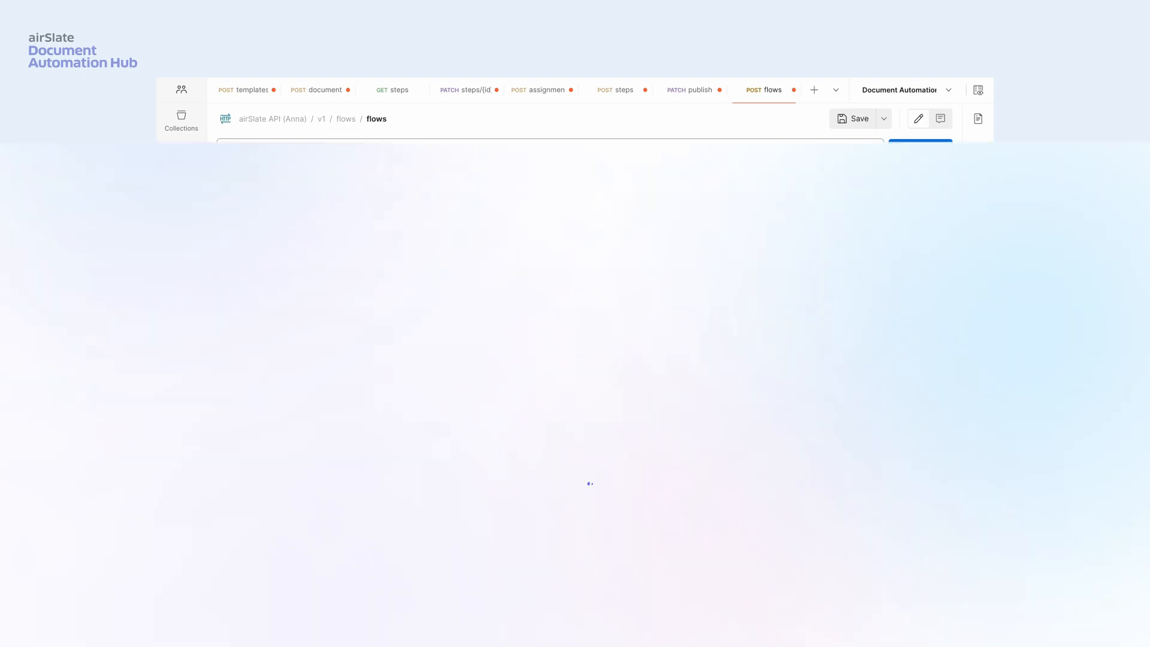